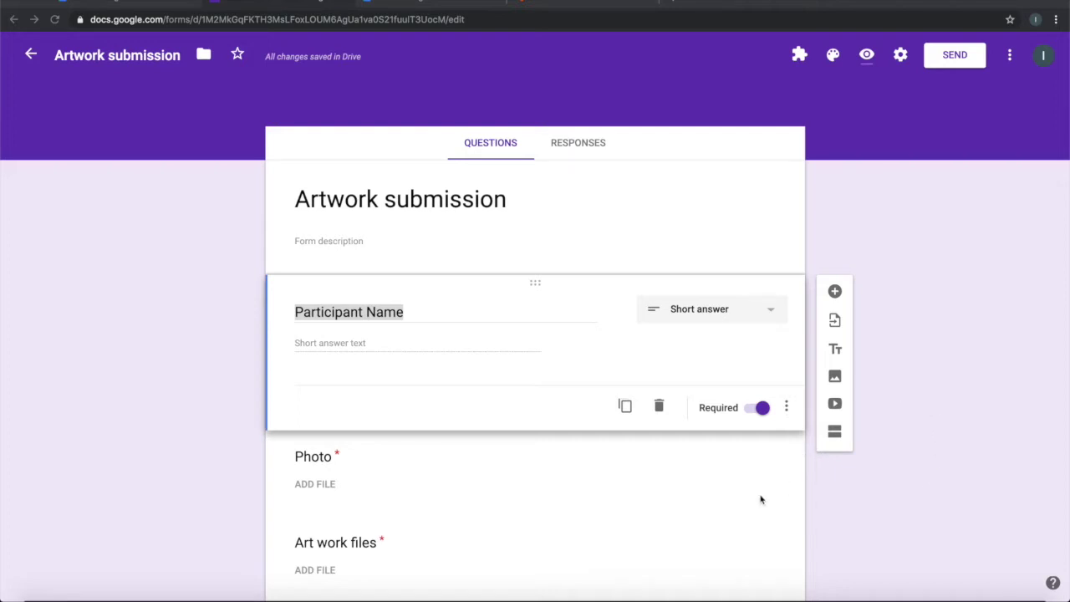
Review the Participant Name, Photo and Art work files questions in the form.
left_click(444, 318)
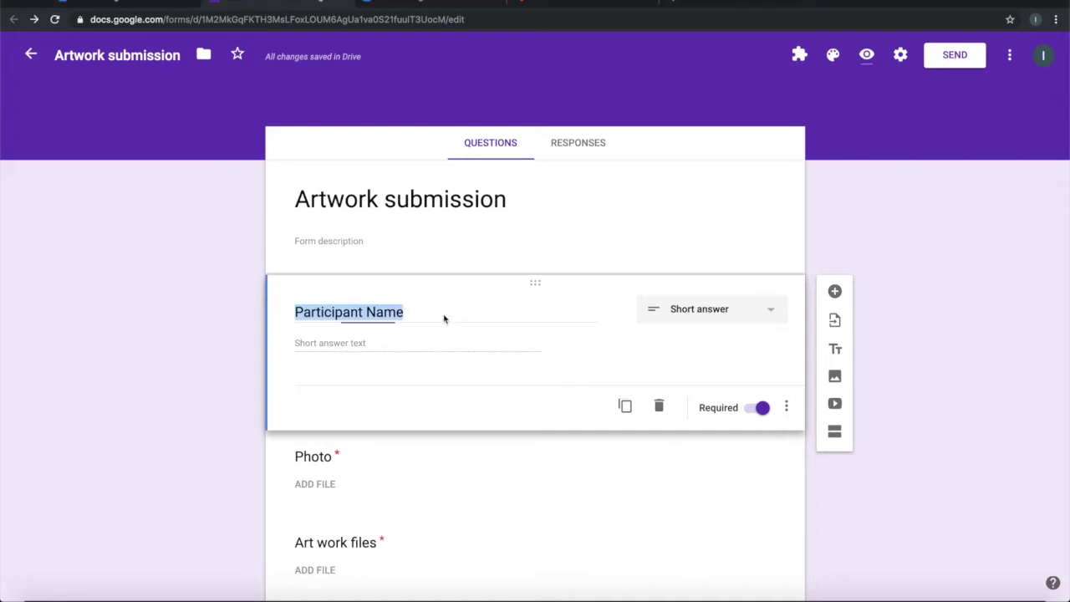
left_click(408, 464)
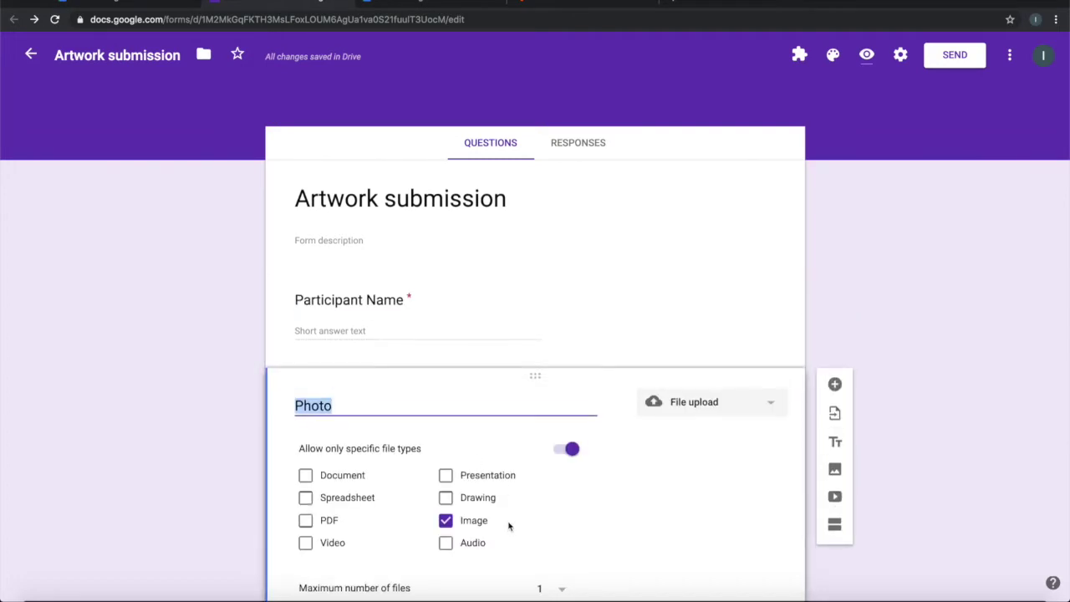
scroll(508, 524, "down", 4)
left_click(470, 508)
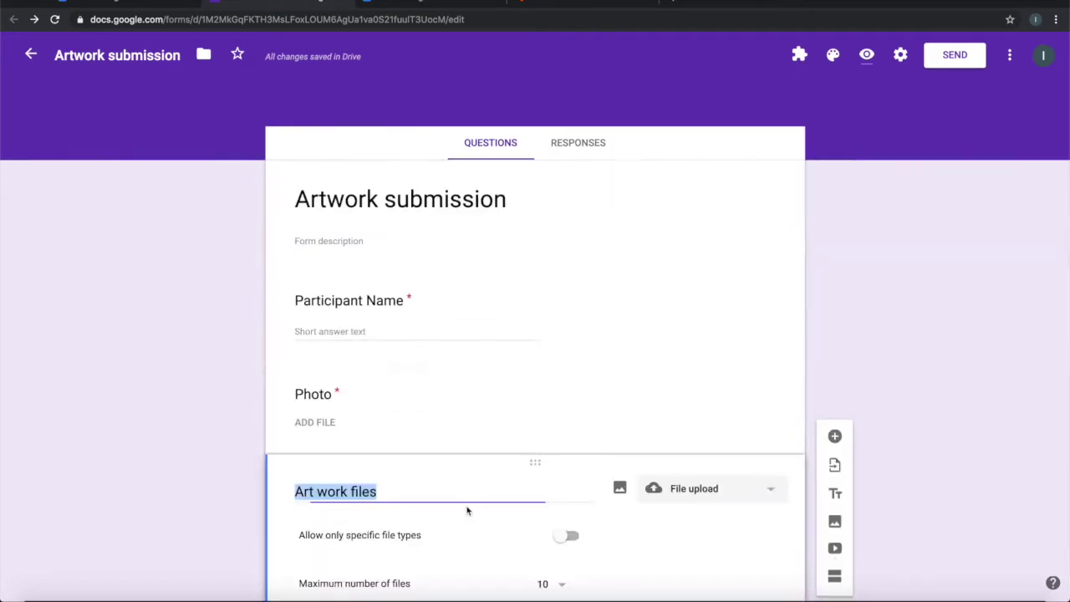
scroll(466, 509, "down", 3)
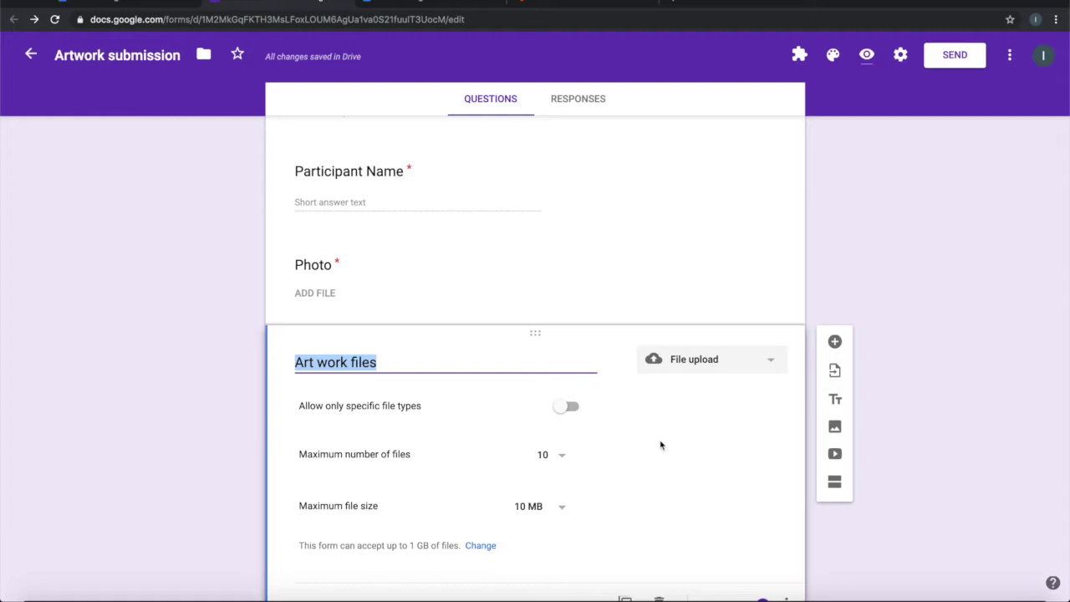
scroll(660, 445, "up", 3)
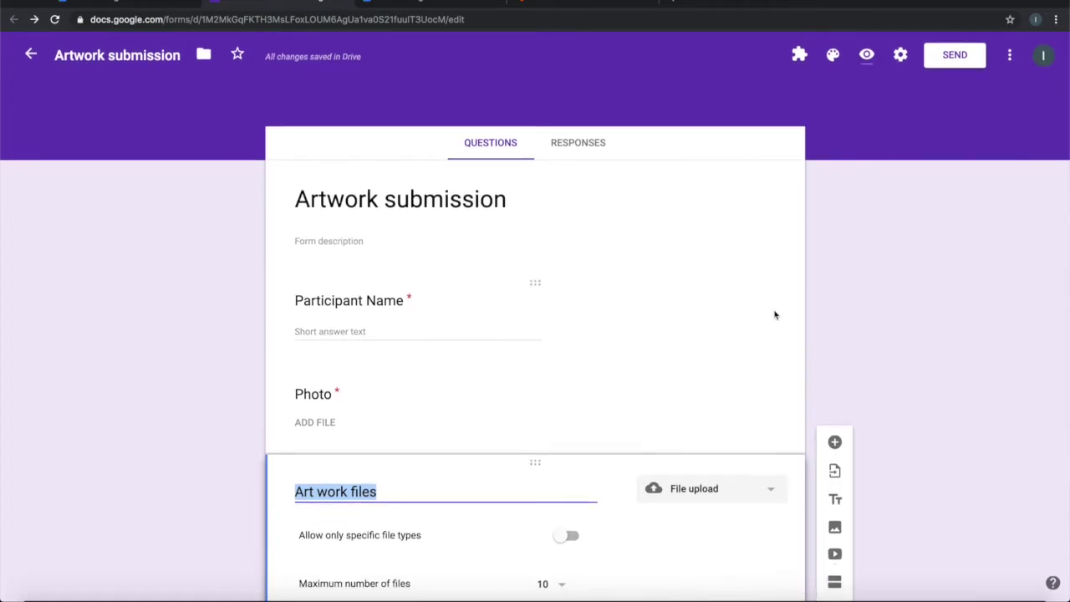
left_click(487, 325)
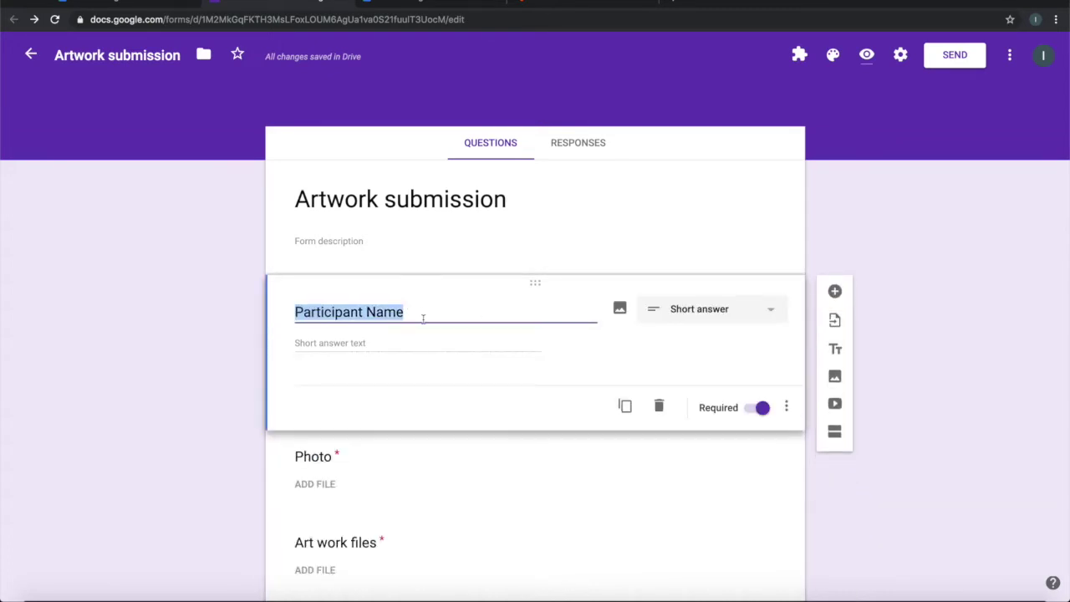
scroll(442, 346, "down", 1)
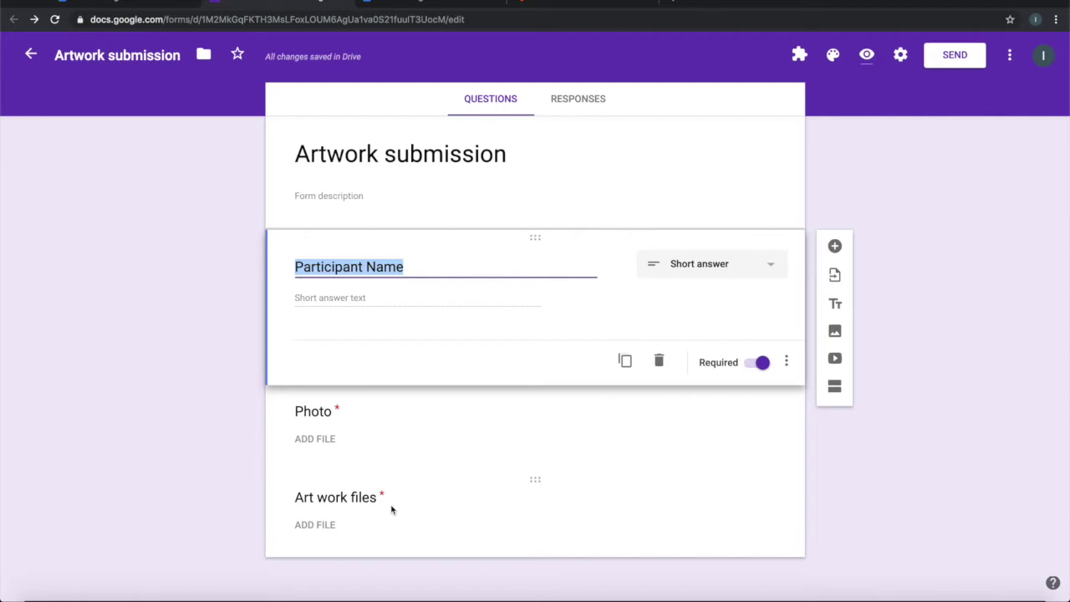
Launch the Form Director add-on and start a new service setup.
left_click(800, 55)
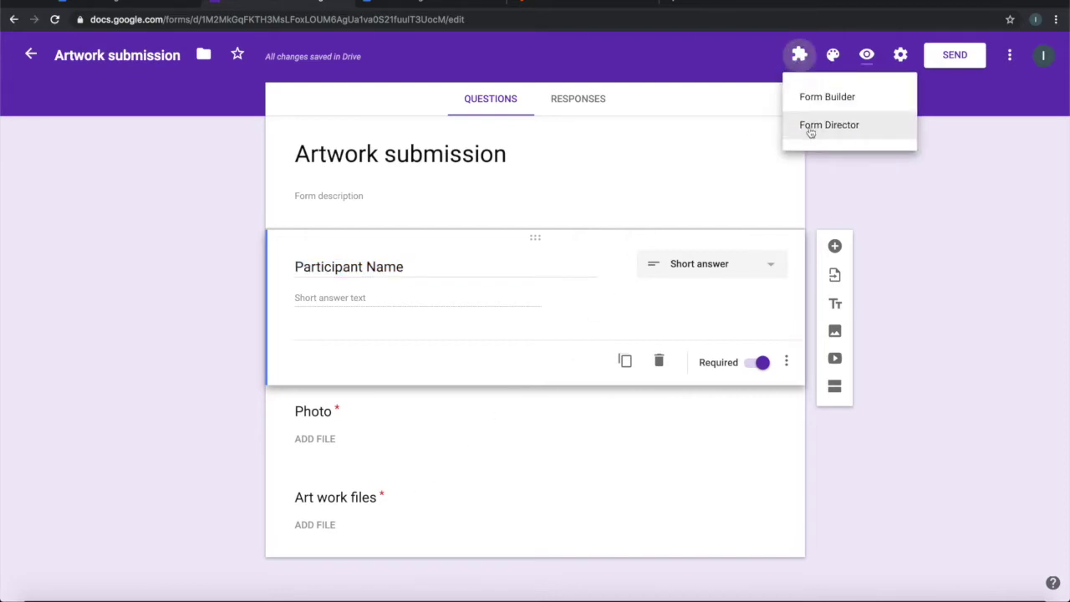
left_click(808, 129)
left_click(509, 123)
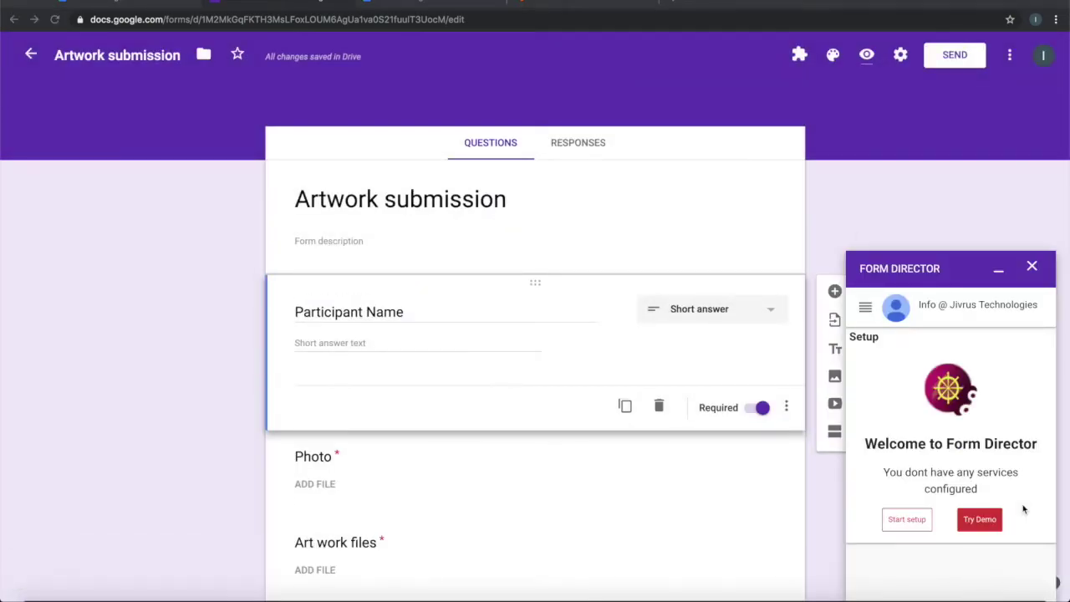
left_click(905, 520)
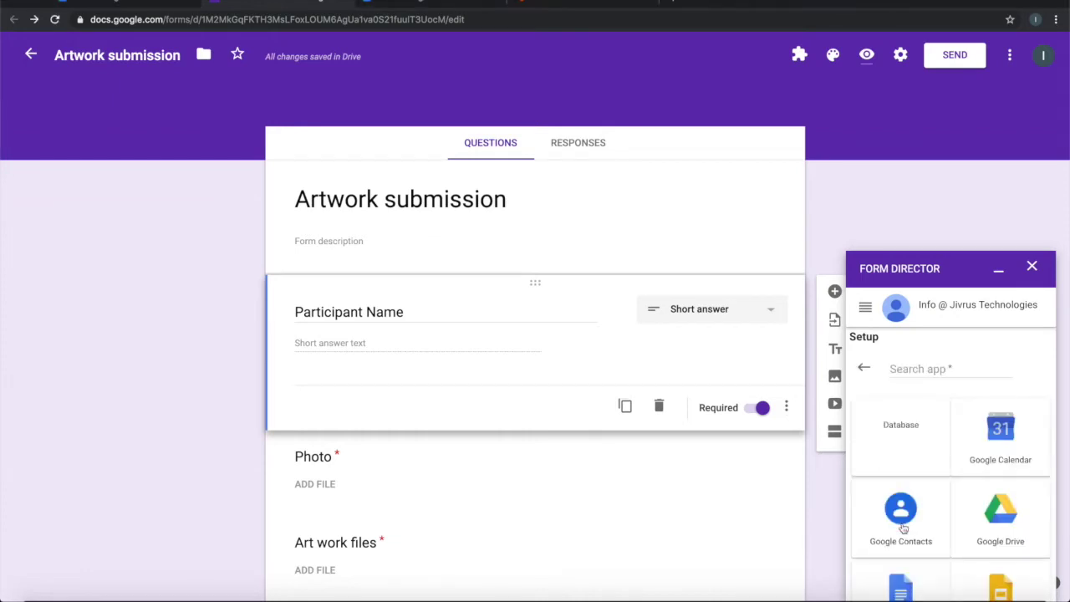
Choose Google Drive Create Folder as the service and begin creating a new parent folder.
scroll(979, 502, "down", 1)
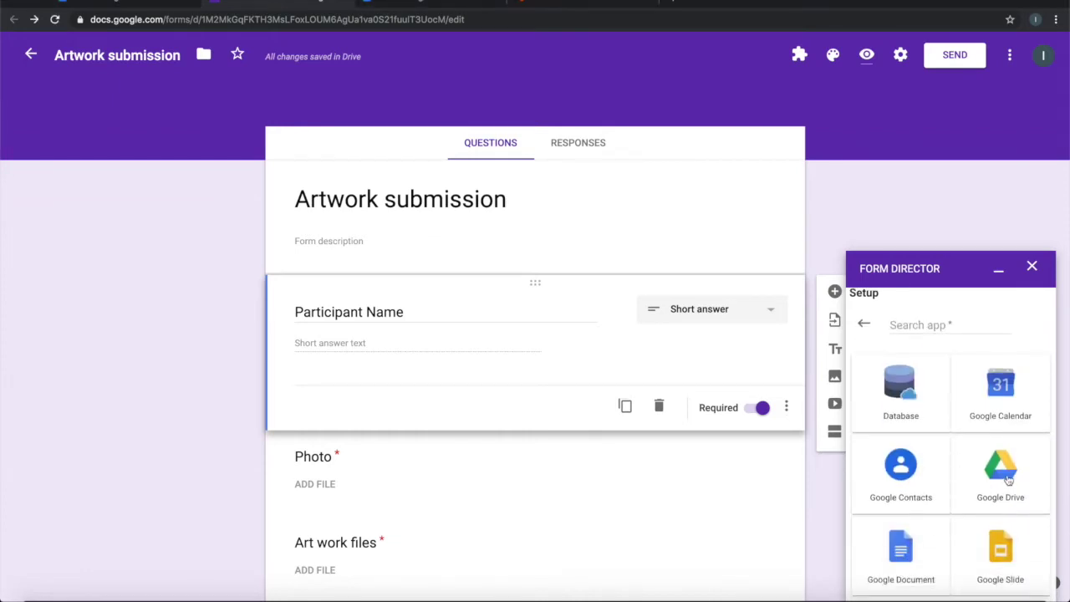
left_click(1001, 470)
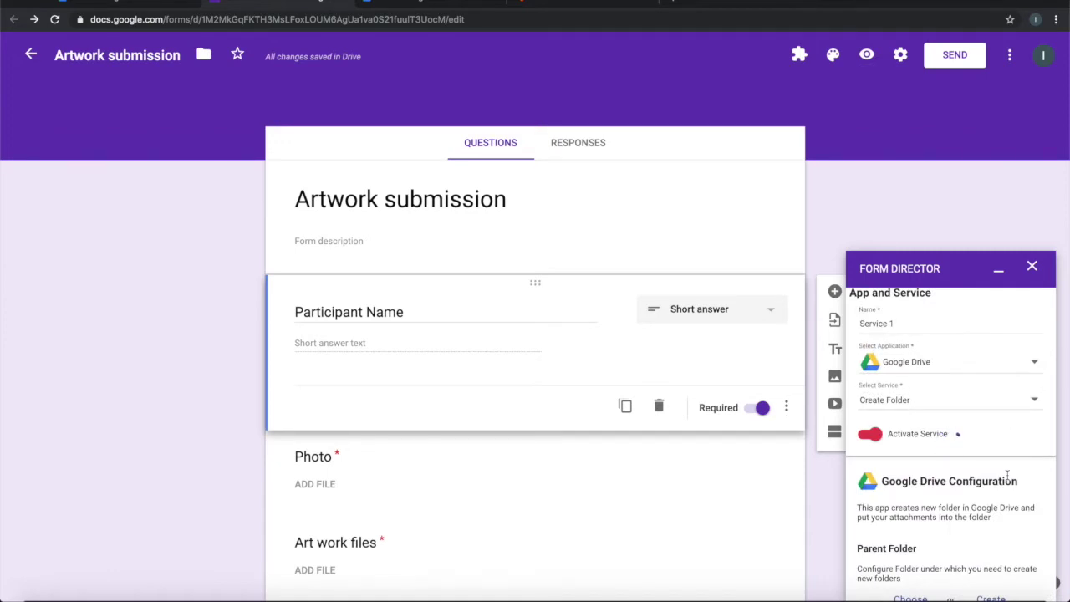
scroll(1007, 476, "down", 1)
scroll(1007, 479, "up", 1)
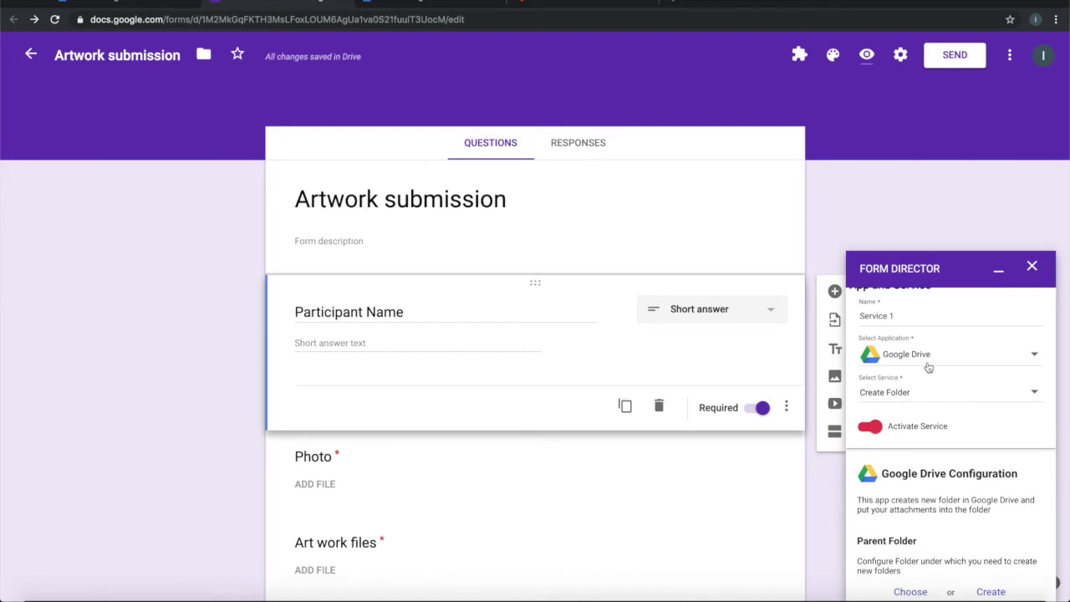
scroll(987, 460, "down", 3)
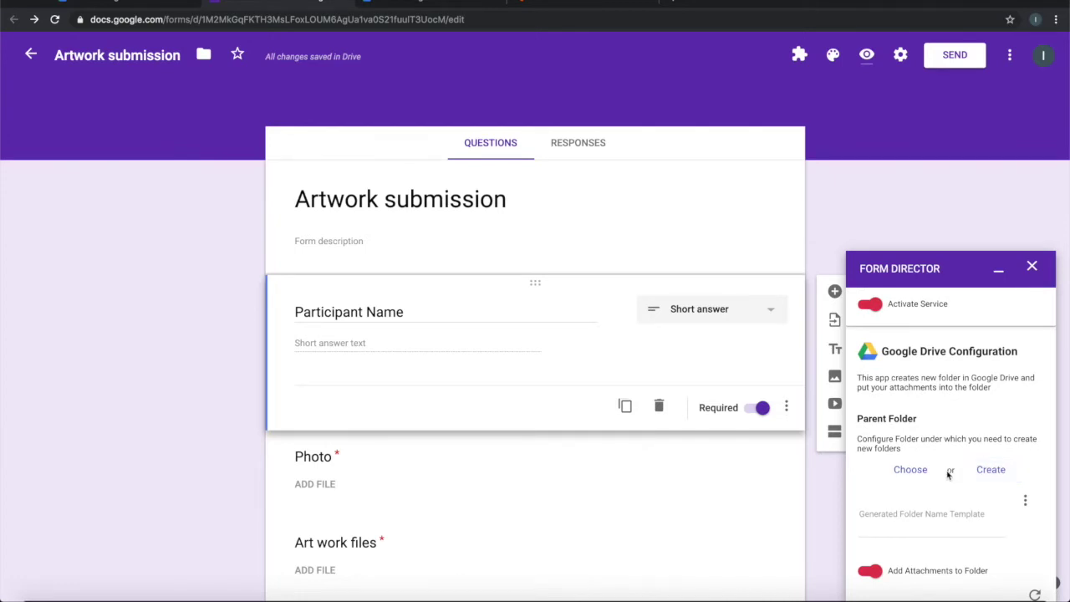
scroll(948, 475, "down", 2)
scroll(946, 472, "down", 1)
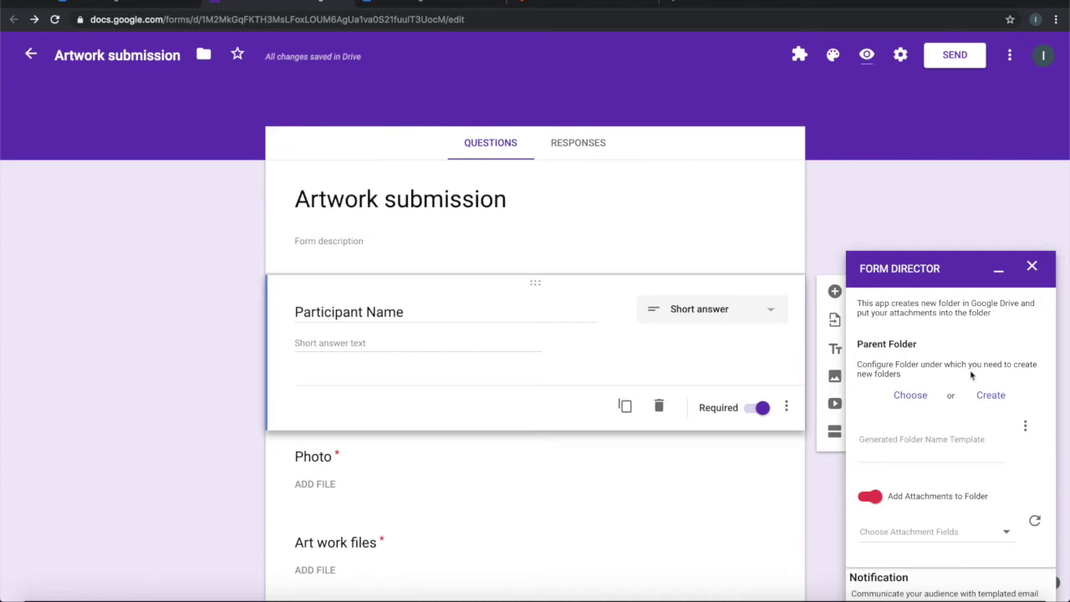
left_click(986, 393)
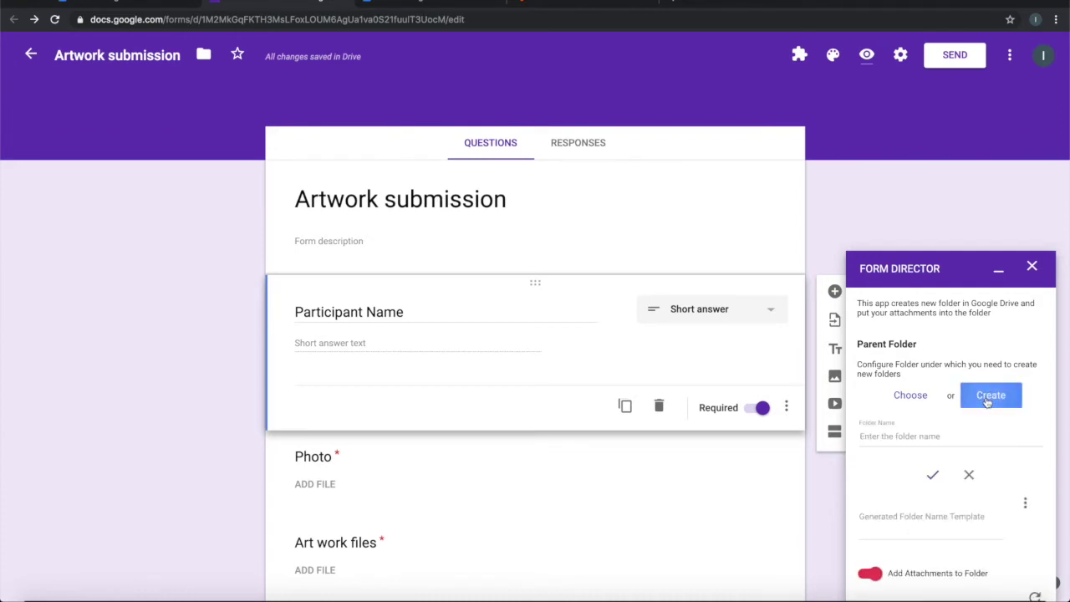
Create the parent folder 'Artwork Repository' and open it in Google Drive.
type("Artwork Repository")
left_click(932, 473)
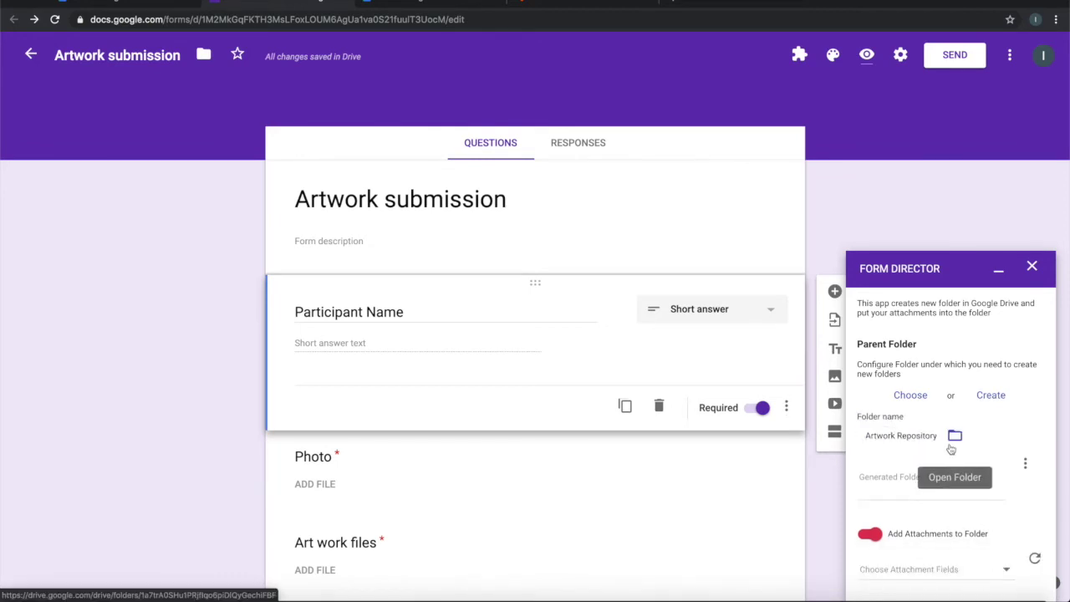
left_click(954, 436)
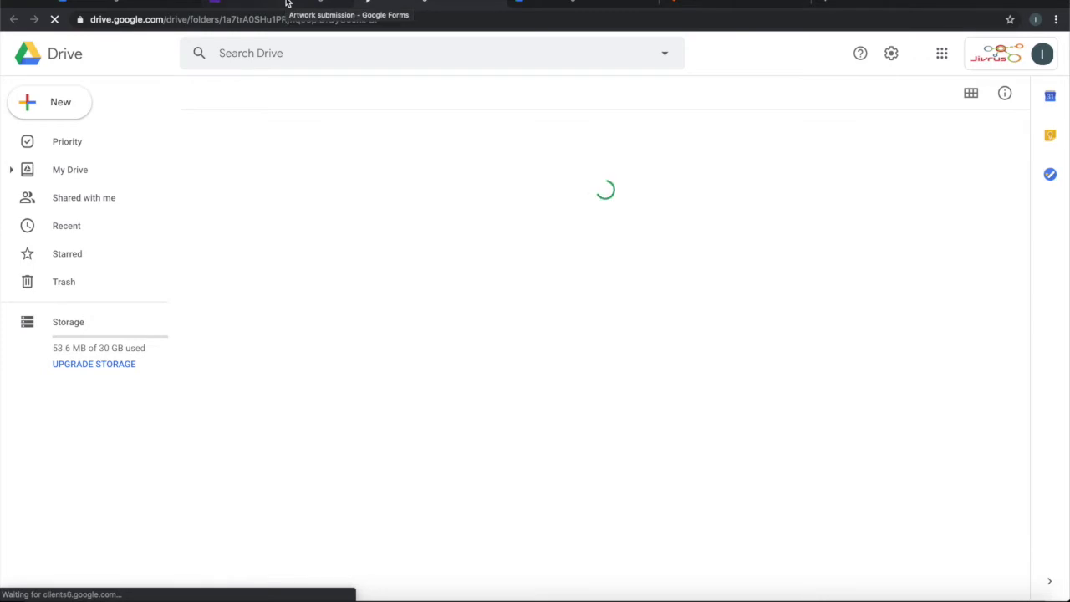
Return to the Artwork submission form tab after the Drive folder loads.
left_click(286, 3)
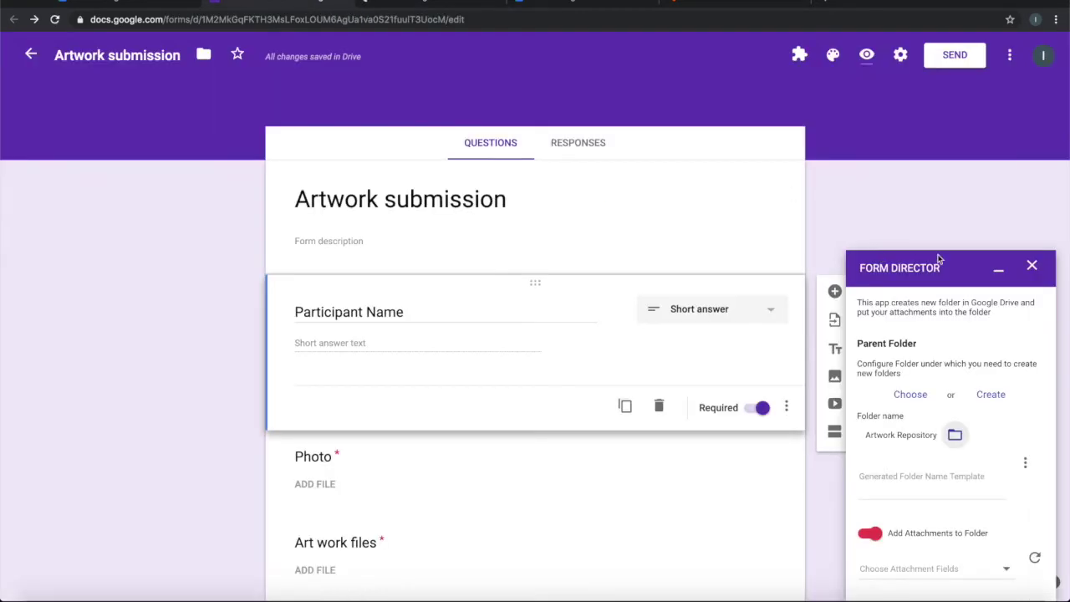
Set the generated folder name template to '${Participant Name} - Repository'.
left_click(946, 487)
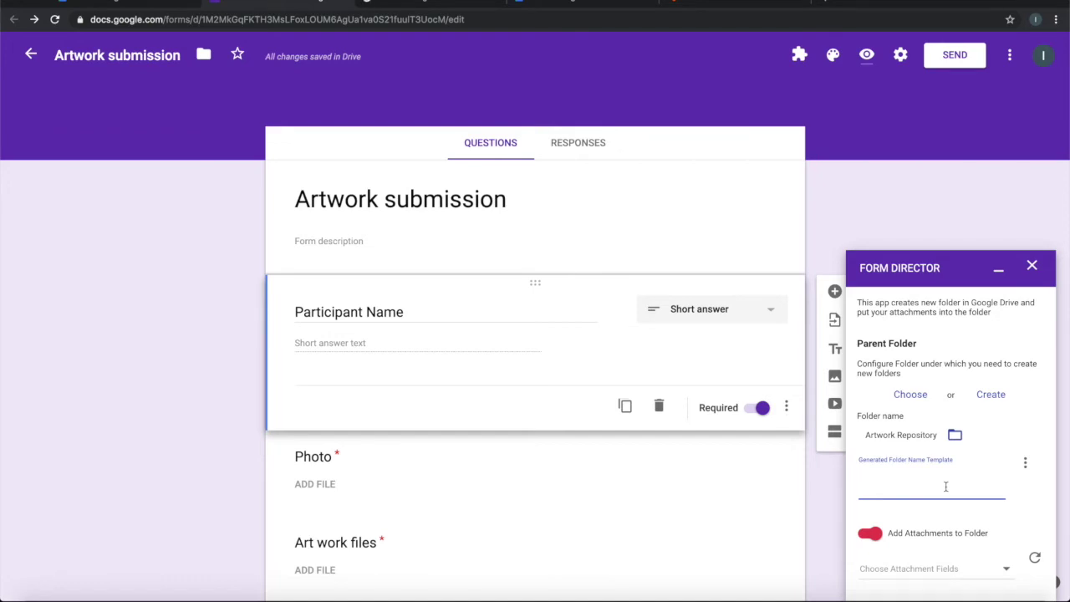
left_click(1026, 465)
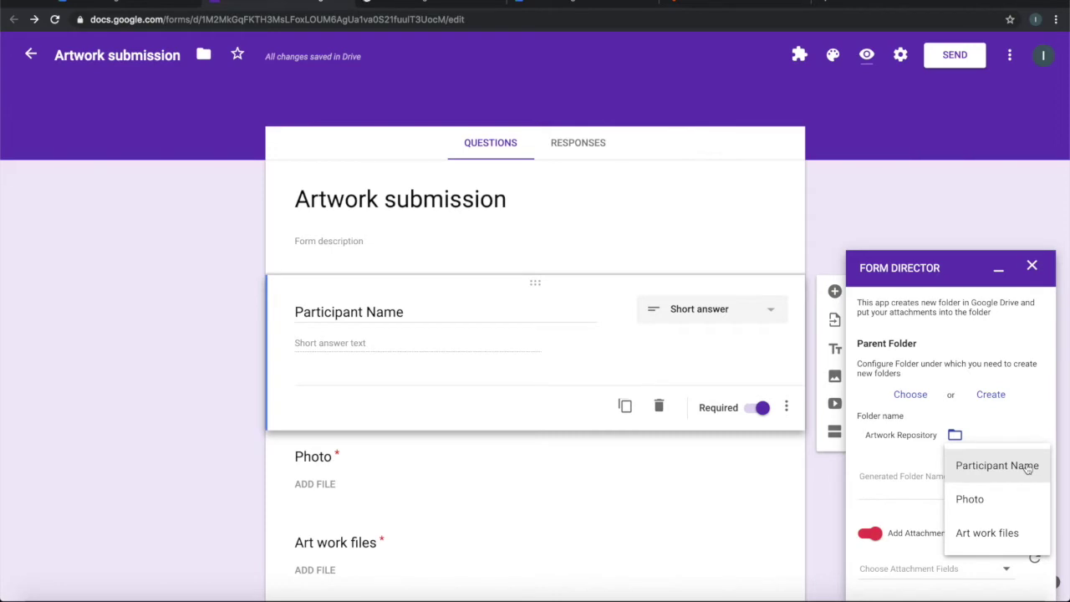
left_click(997, 466)
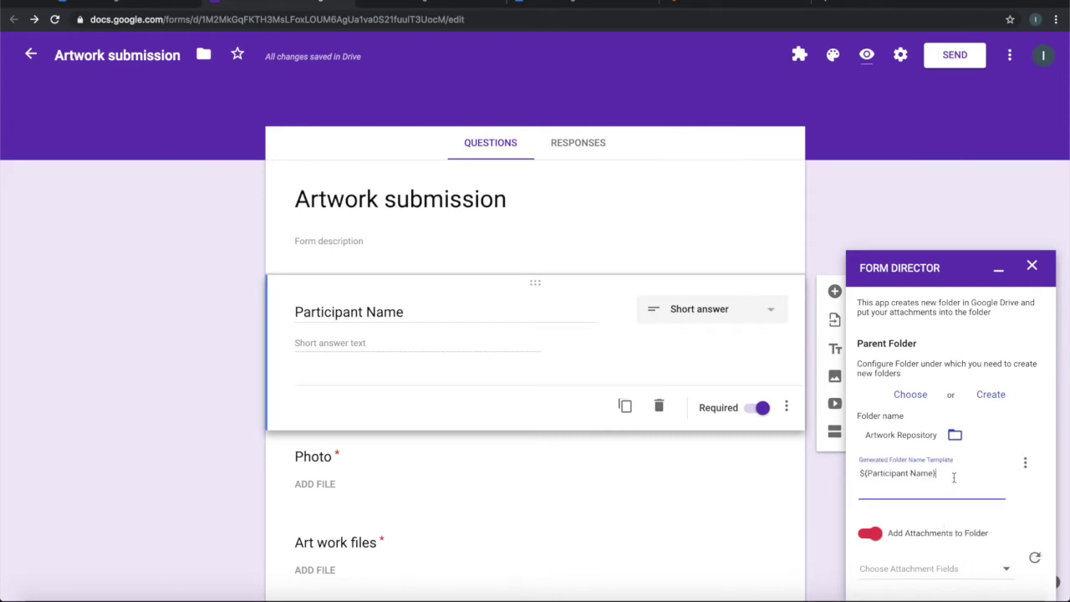
type("- Repository")
scroll(953, 481, "down", 3)
scroll(979, 480, "down", 1)
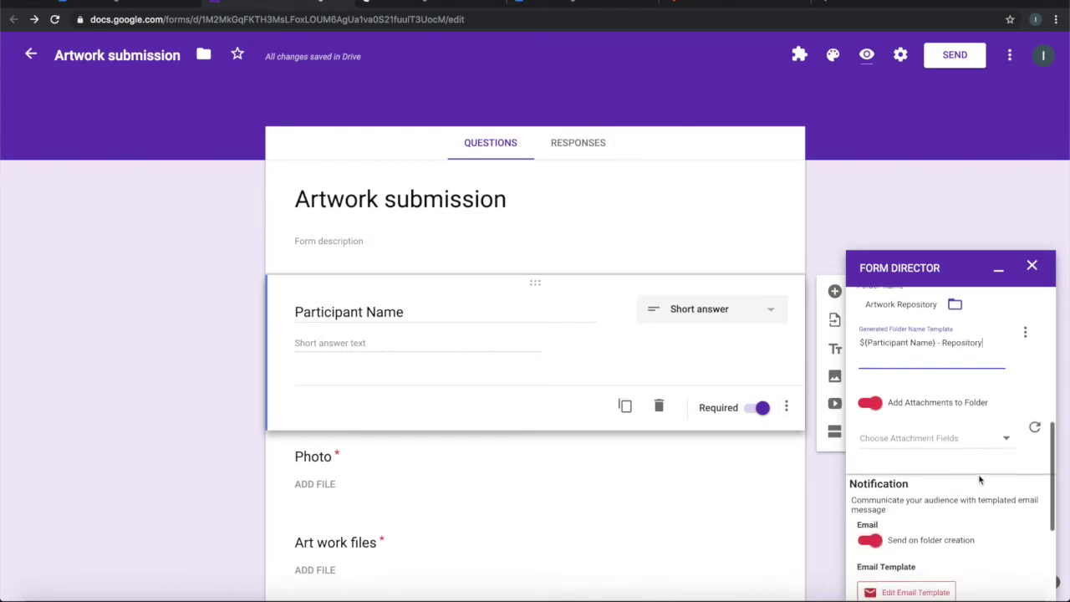
scroll(959, 448, "down", 2)
scroll(959, 448, "down", 1)
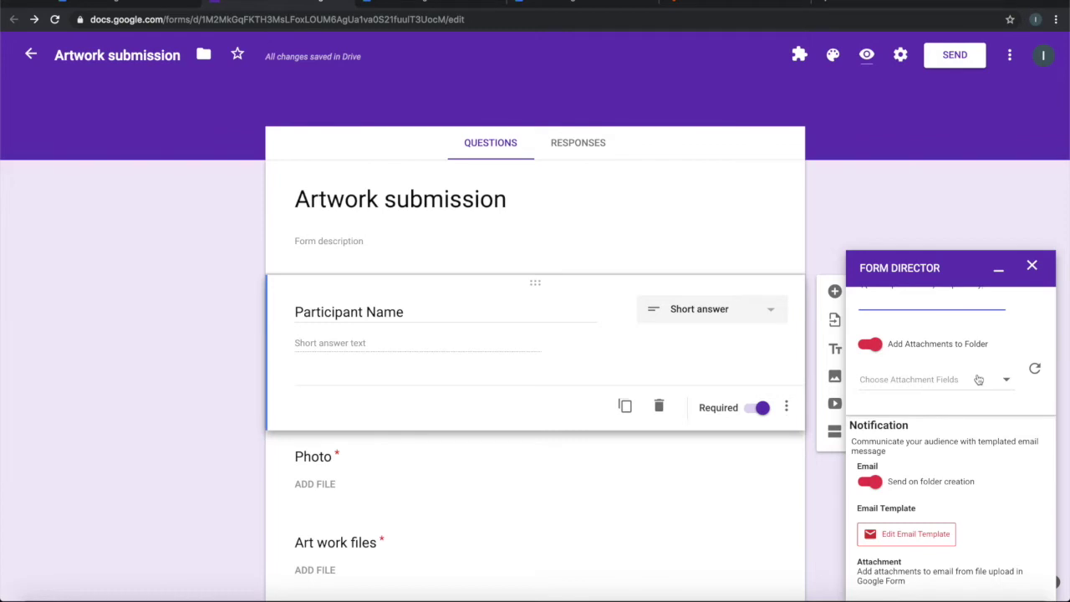
Select Photo and Art work files as the folder's attachment fields.
left_click(978, 380)
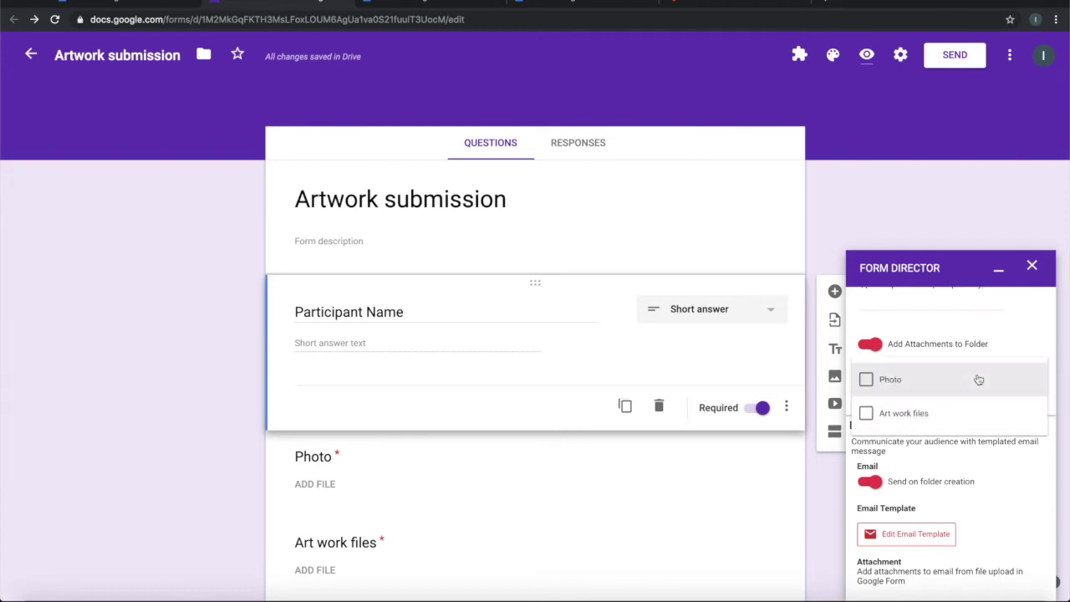
left_click(867, 381)
left_click(866, 412)
left_click(1032, 344)
scroll(1023, 428, "down", 1)
scroll(1022, 428, "down", 2)
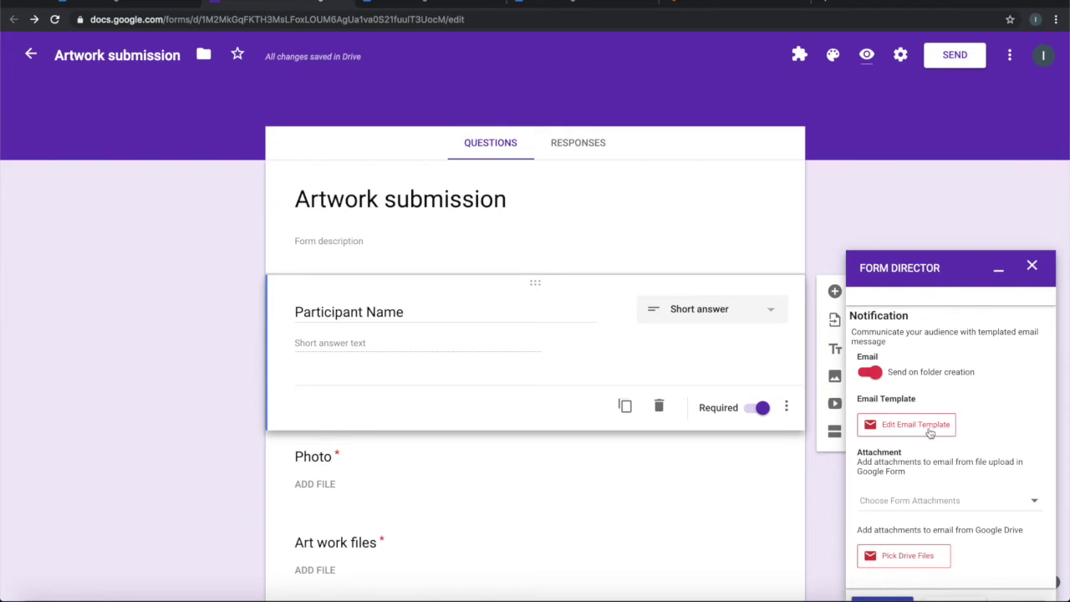
left_click(931, 427)
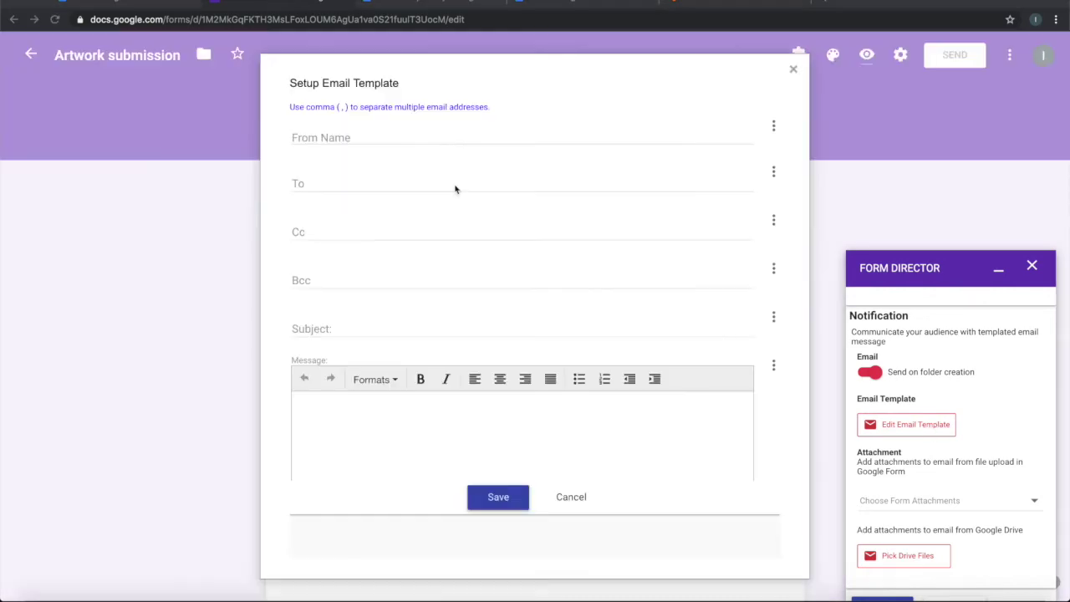
Set the sender name to 'Artwork' and enter the recipient's e-mail address.
left_click(386, 139)
type("Artwork")
left_click(392, 187)
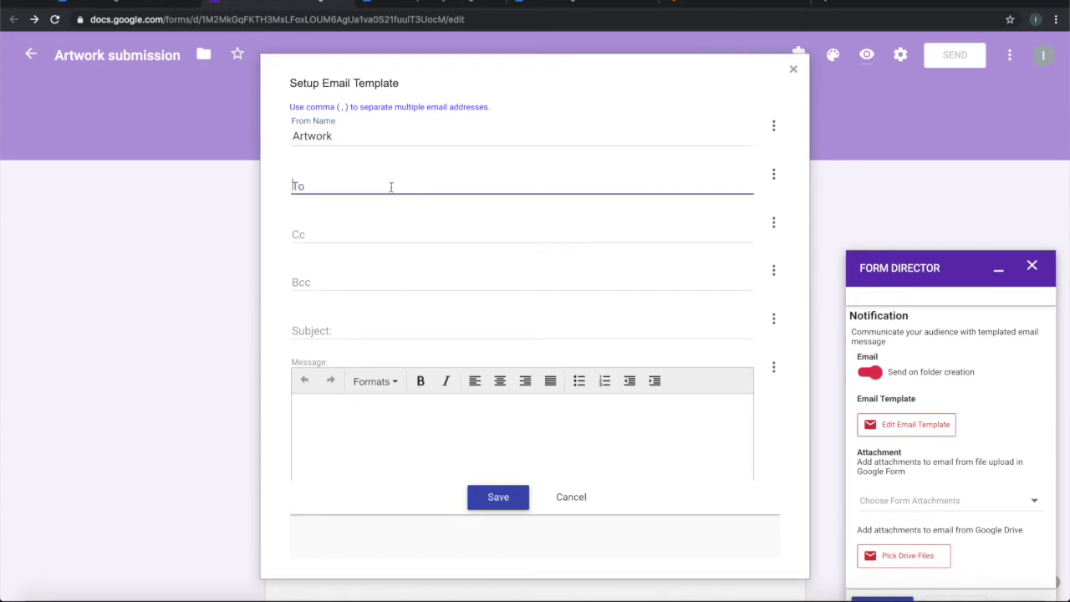
key("Tab")
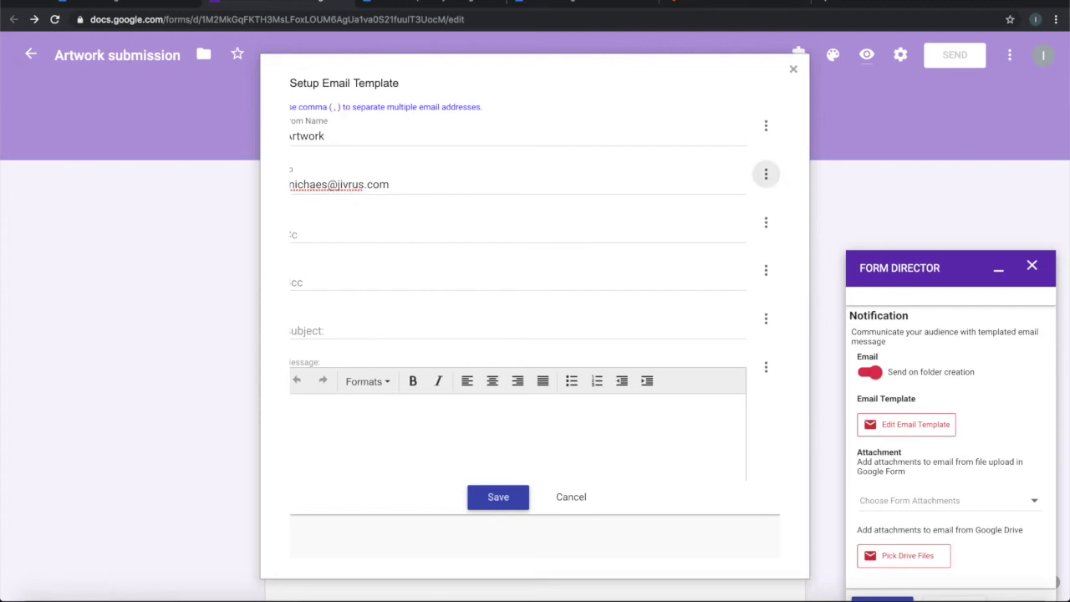
left_click(392, 186)
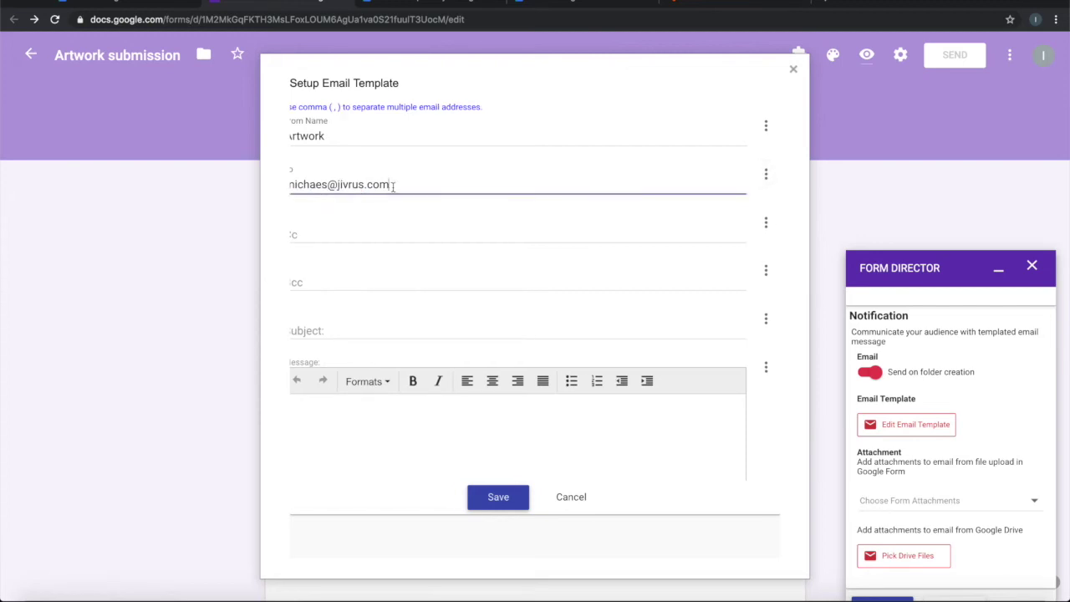
key("shift+Tab")
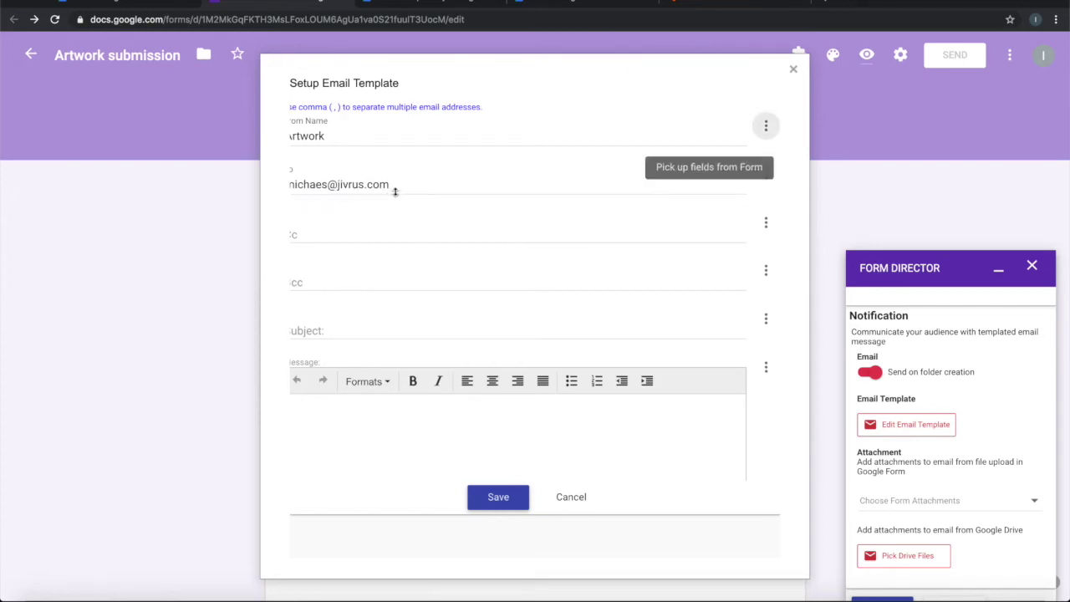
left_click(405, 184)
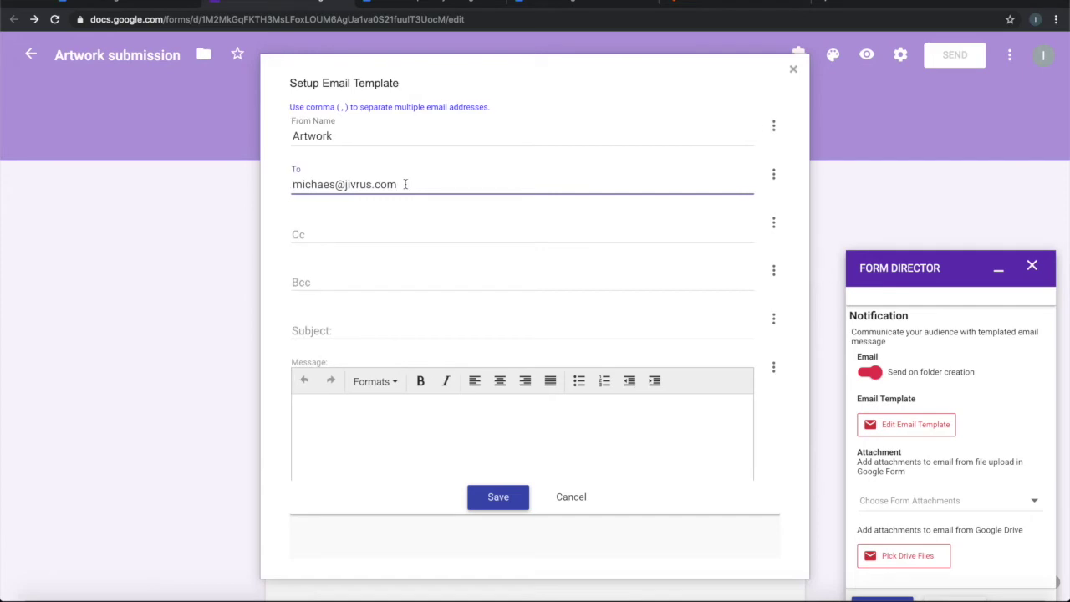
left_click(358, 234)
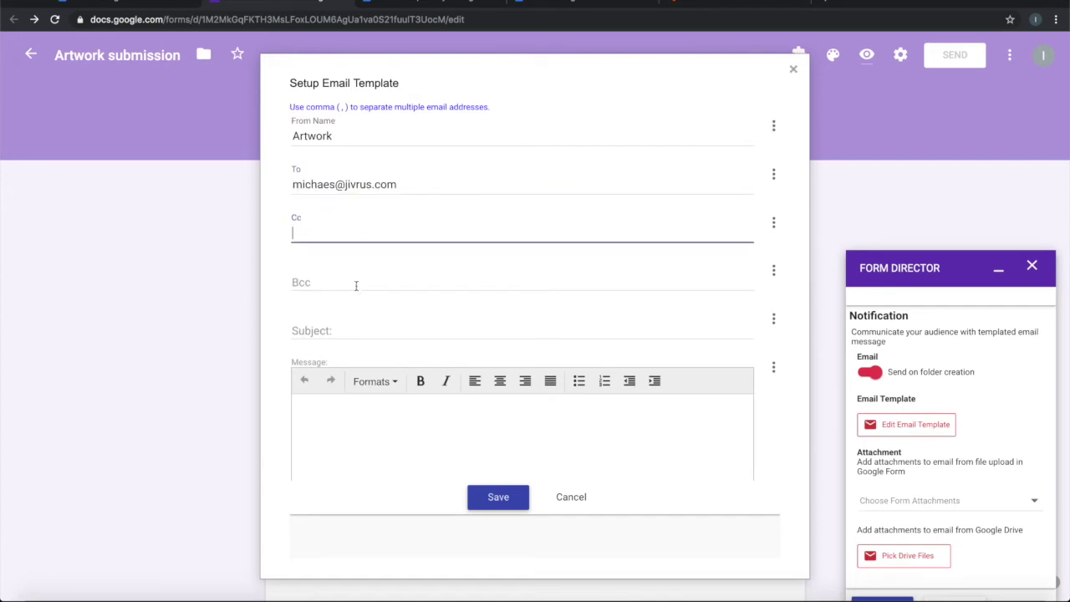
Set the email subject to 'Artwork Submission from ${Participant Name}'.
left_click(342, 327)
type("Art")
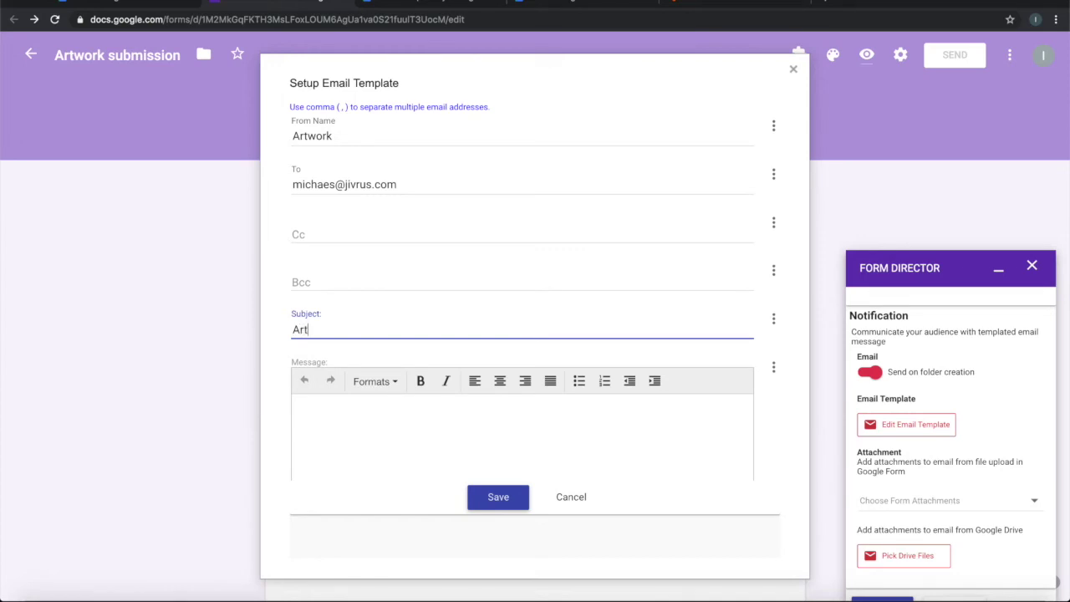
type("work Submission from")
left_click(774, 321)
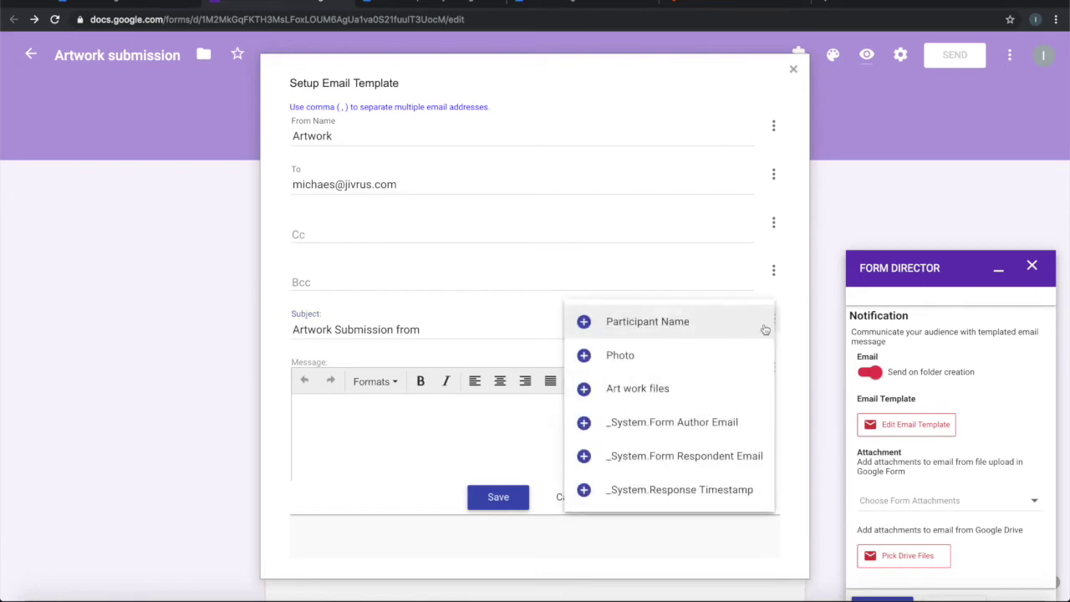
left_click(608, 331)
left_click(383, 403)
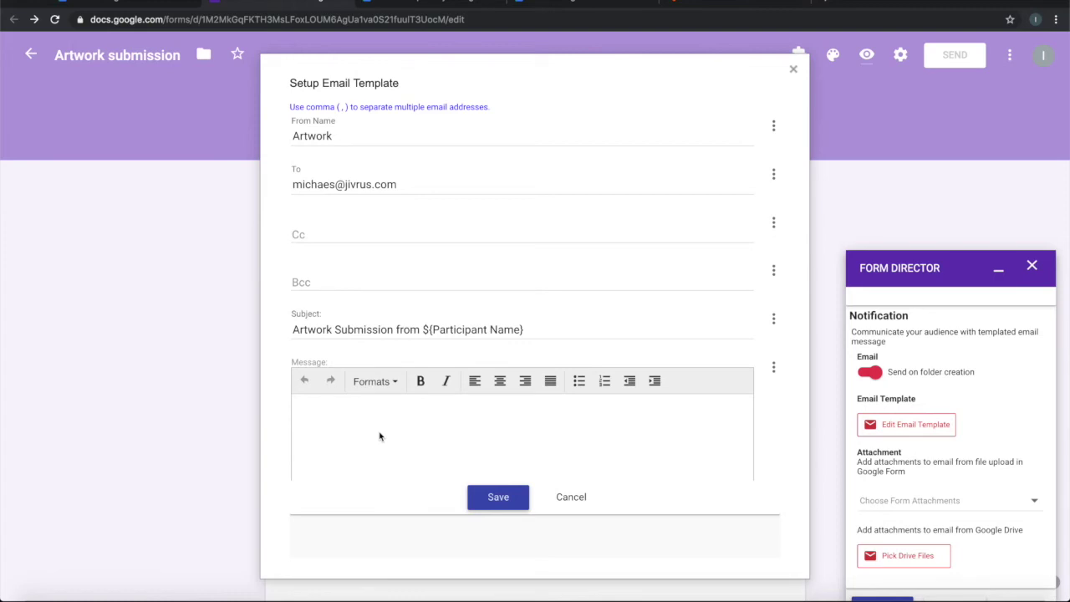
Write the message 'This is to notify you that there is a artwork submitted from ${Participant Name}' and save the template.
type("This is to notify you that there is a ")
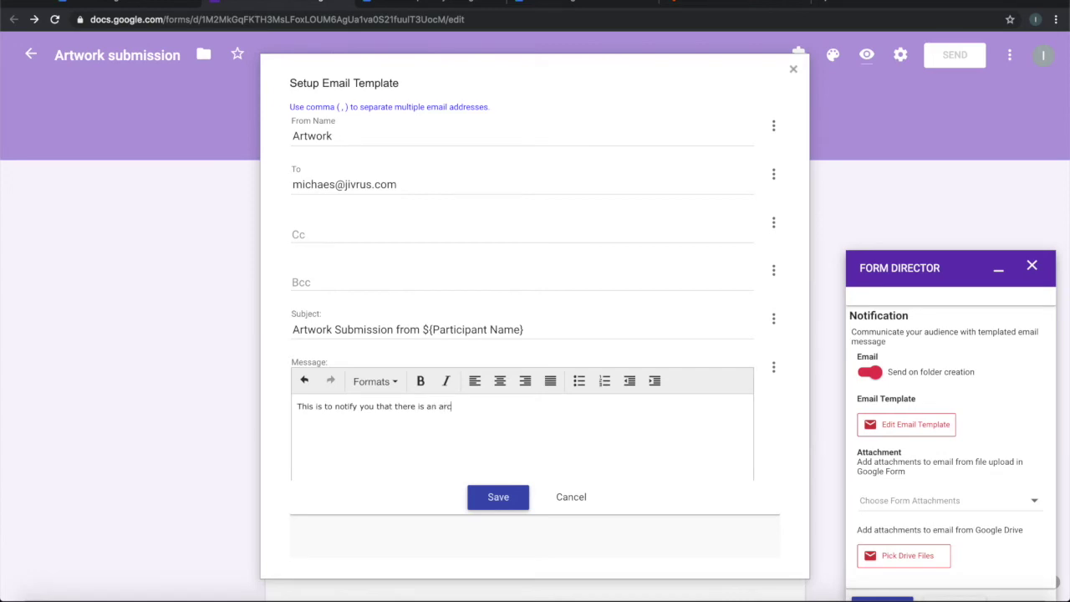
type(" artwork submitted")
type("from")
left_click(772, 371)
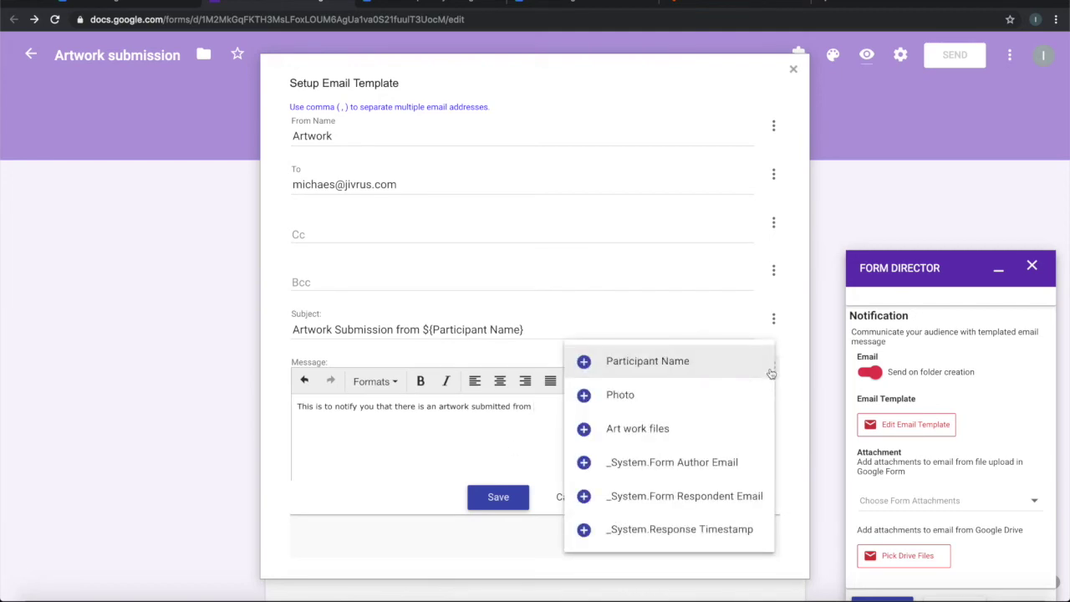
left_click(675, 361)
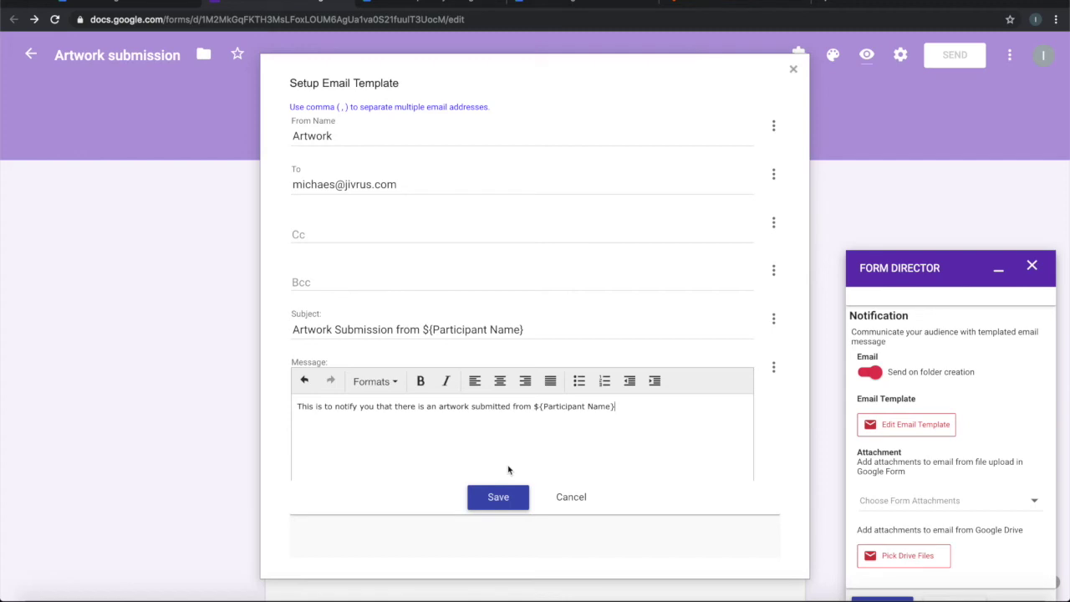
left_click(497, 498)
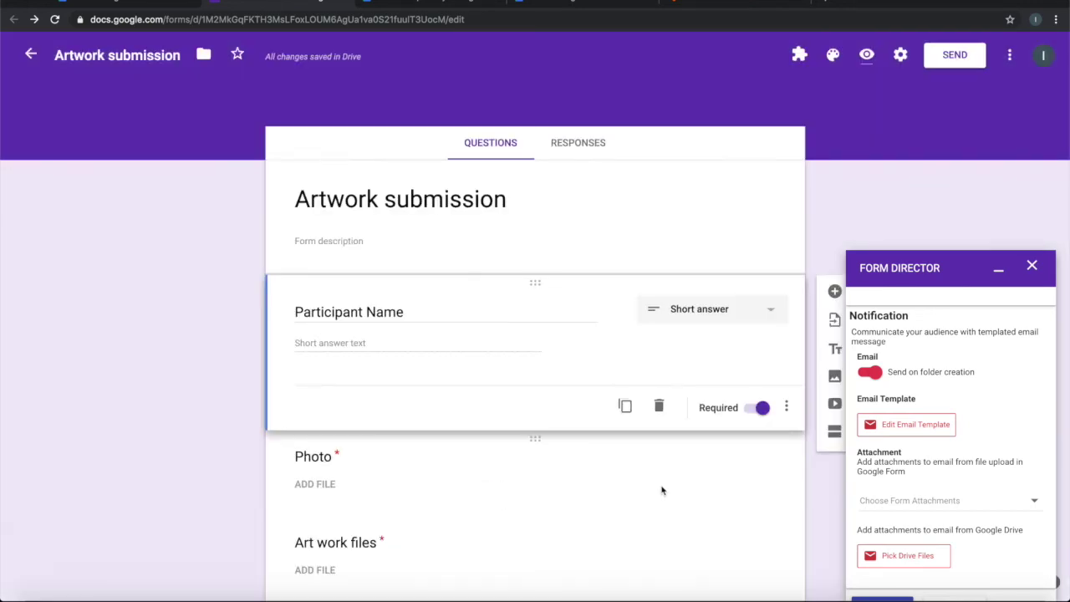
Save the Form Director settings so Service 1 is configured, then preview the form.
scroll(983, 474, "down", 1)
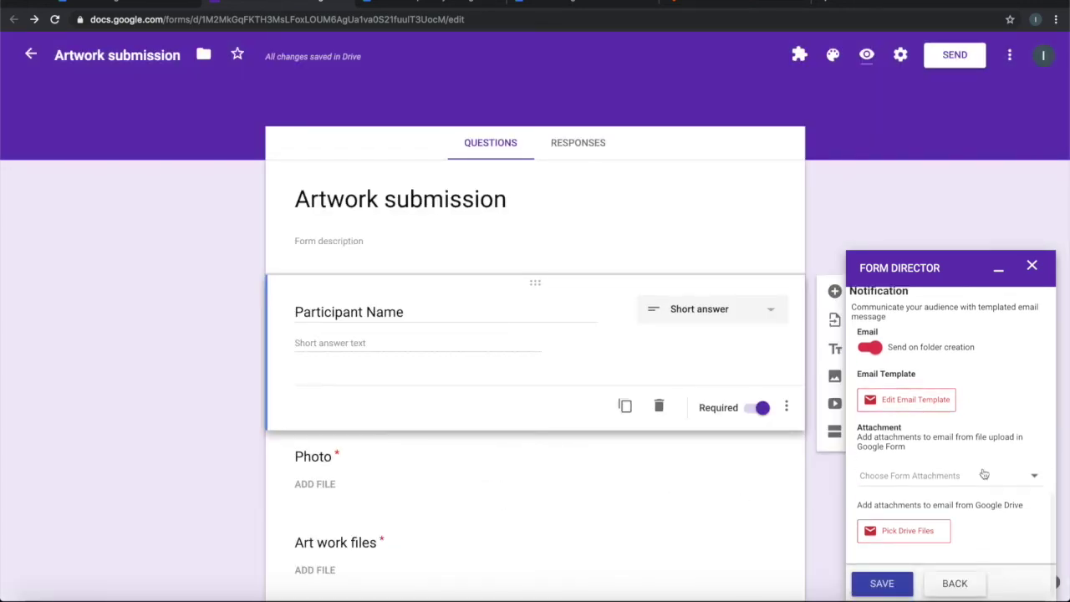
left_click(880, 585)
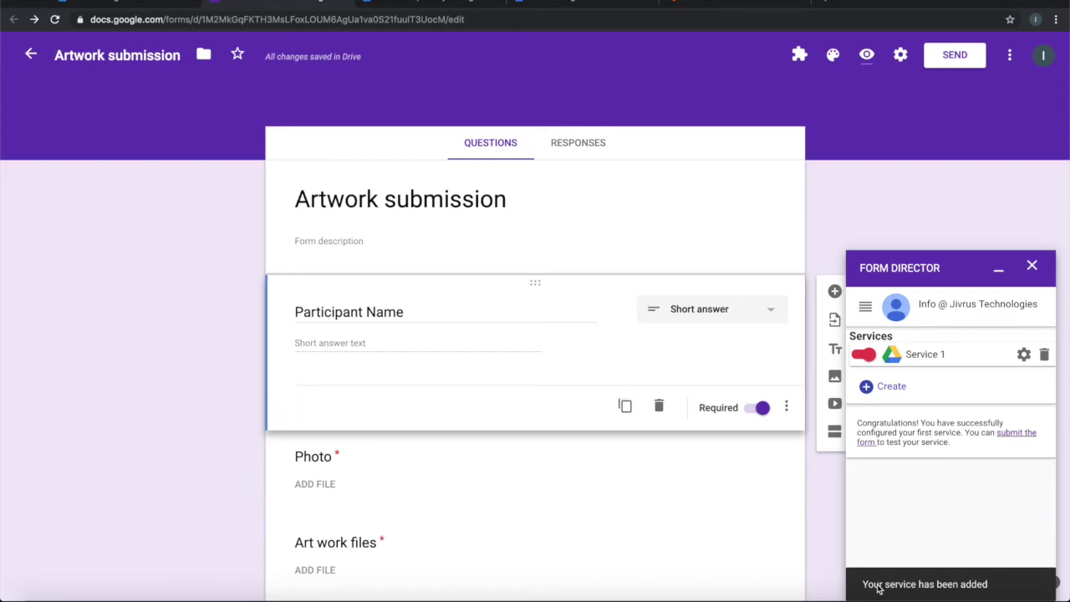
left_click(868, 56)
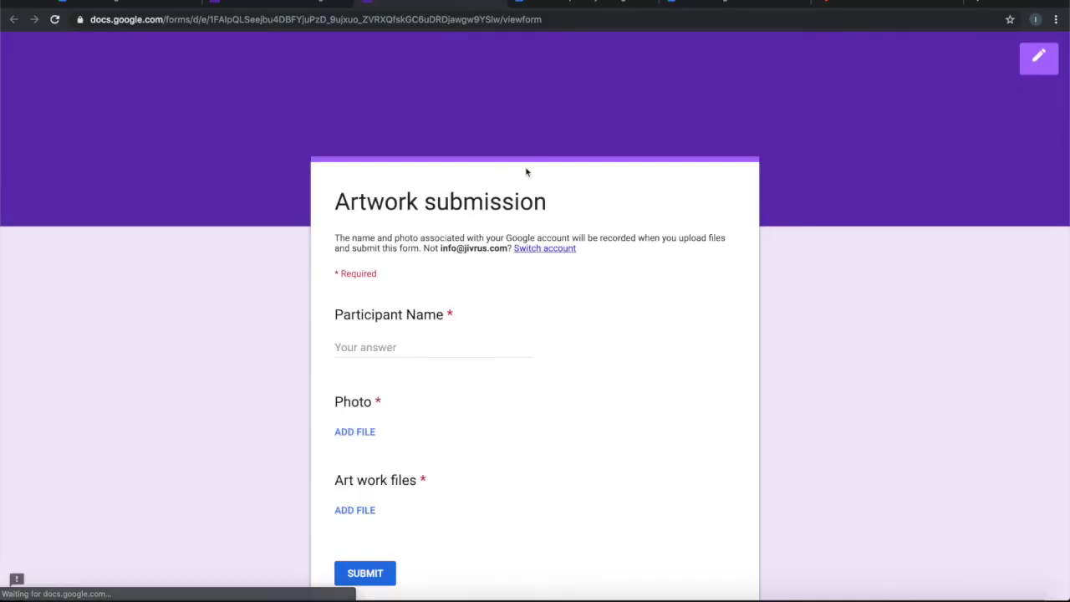
In the live form, enter a participant name and upload photo-face.jpeg to the Photo question.
left_click(422, 347)
type("Tom")
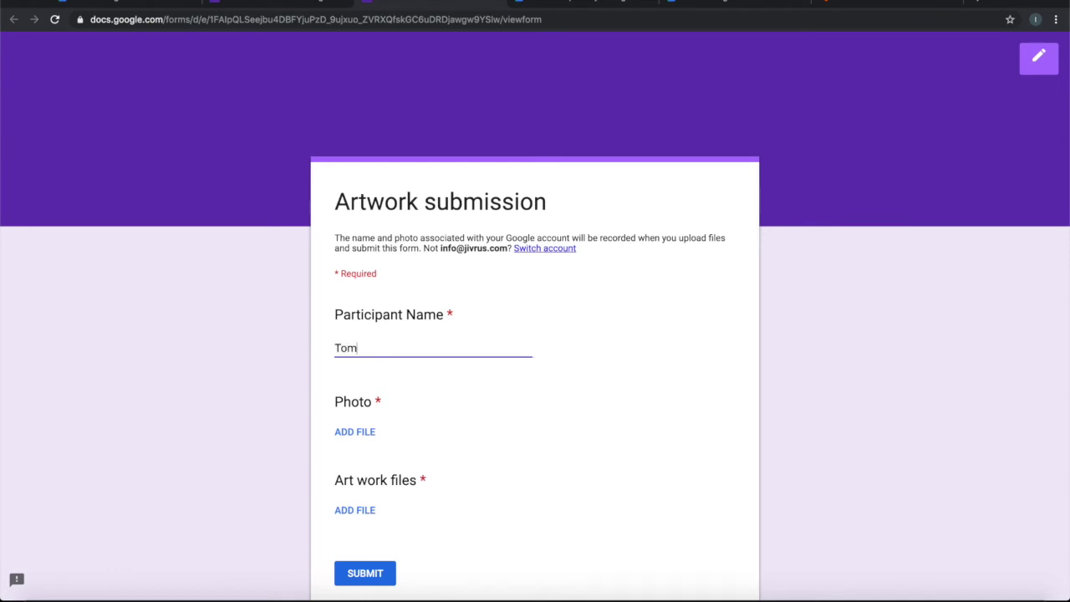
scroll(458, 397, "down", 3)
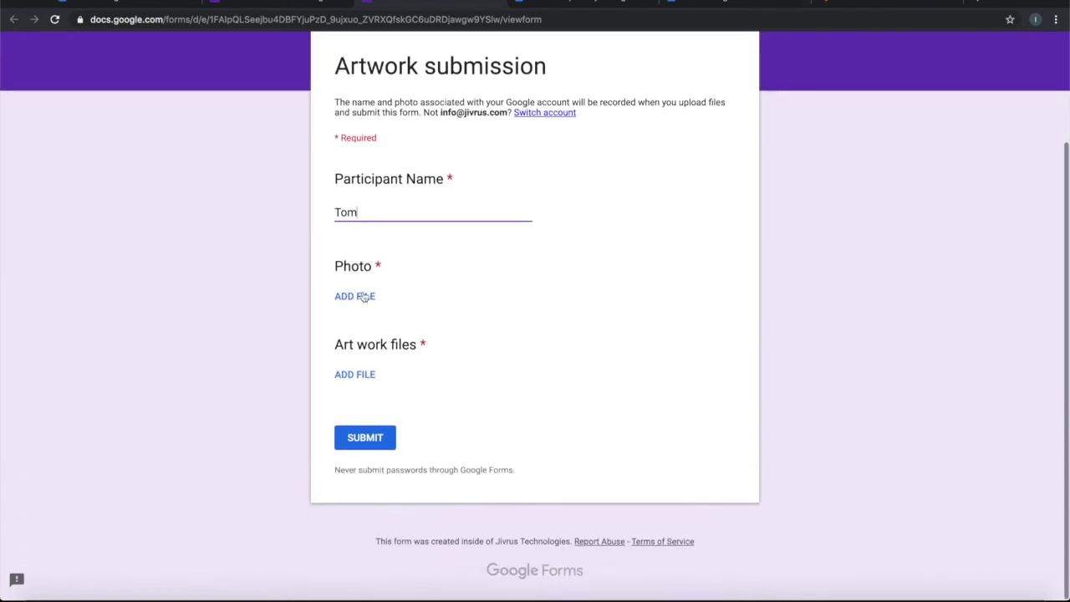
left_click(364, 296)
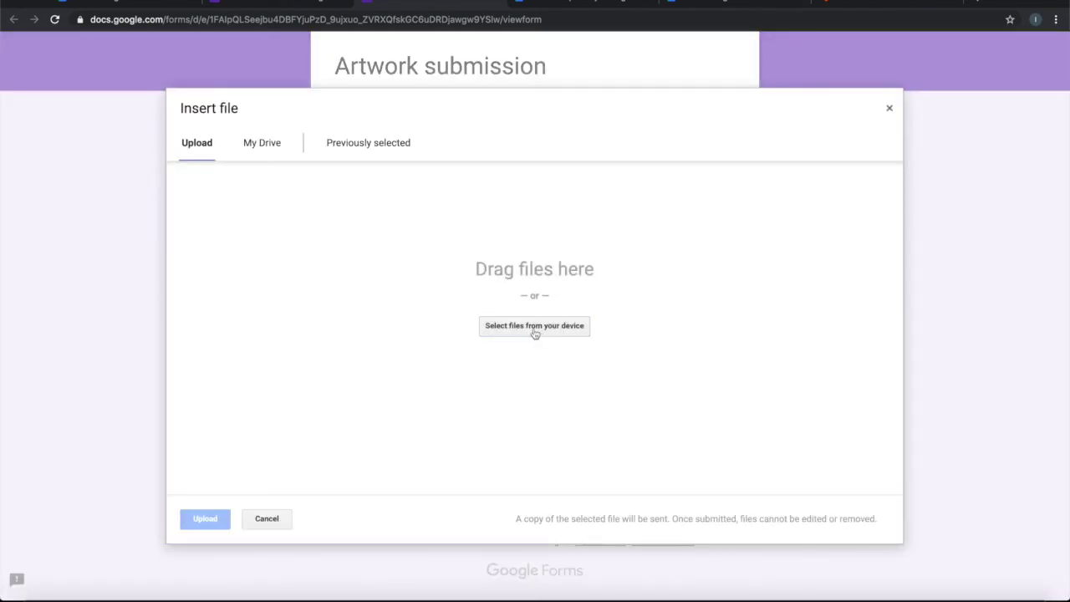
left_click(535, 329)
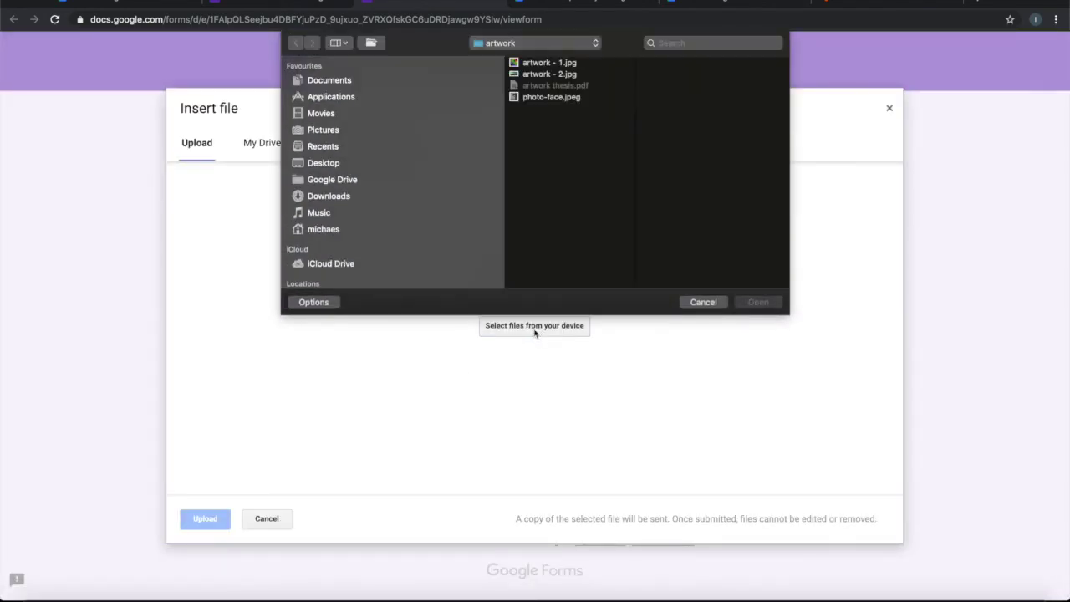
left_click(547, 97)
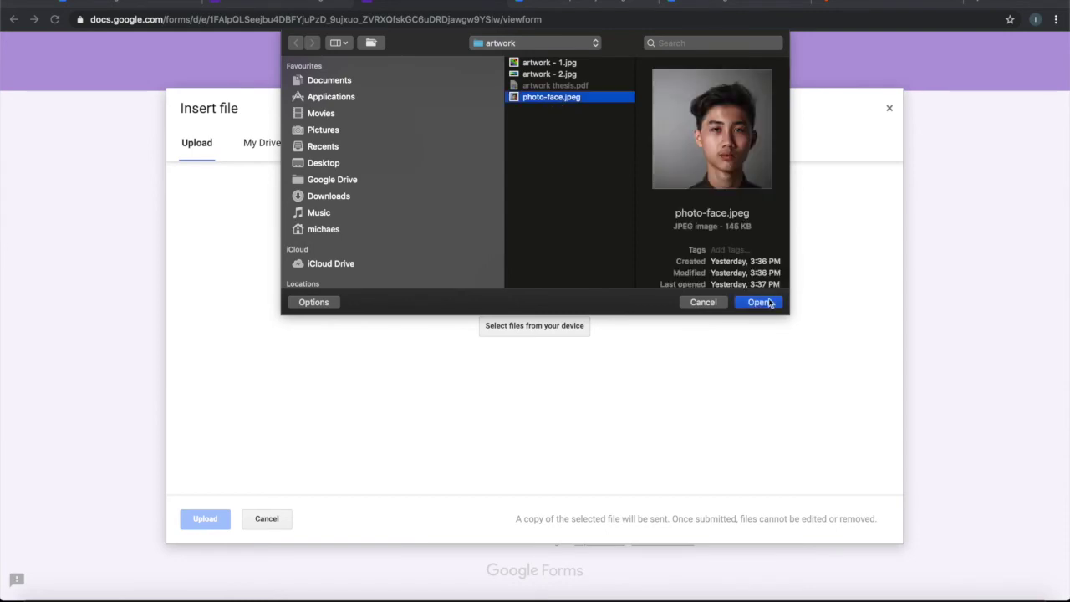
left_click(758, 304)
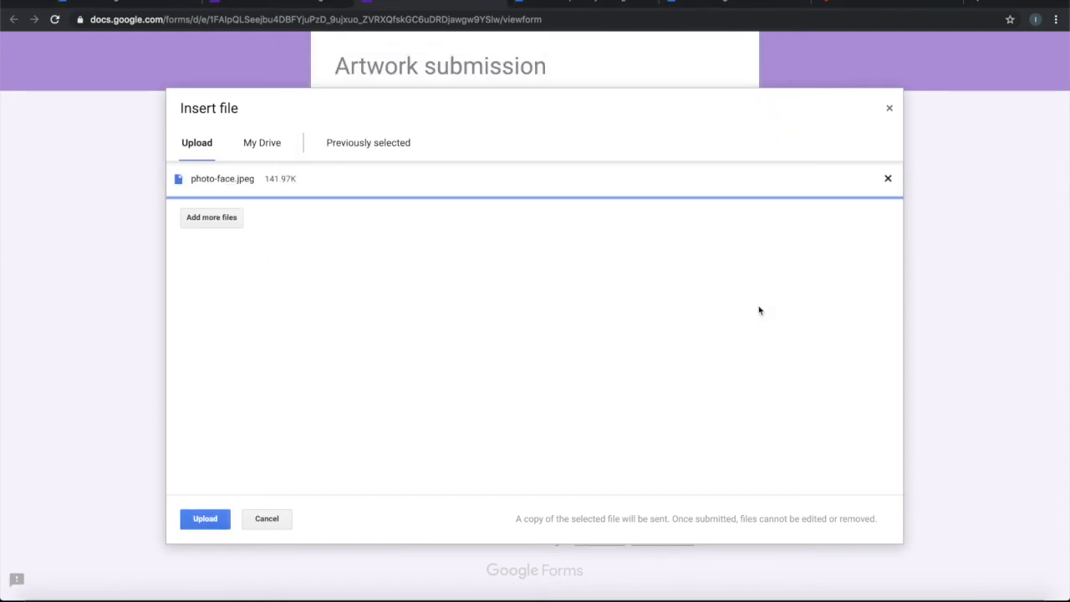
left_click(205, 518)
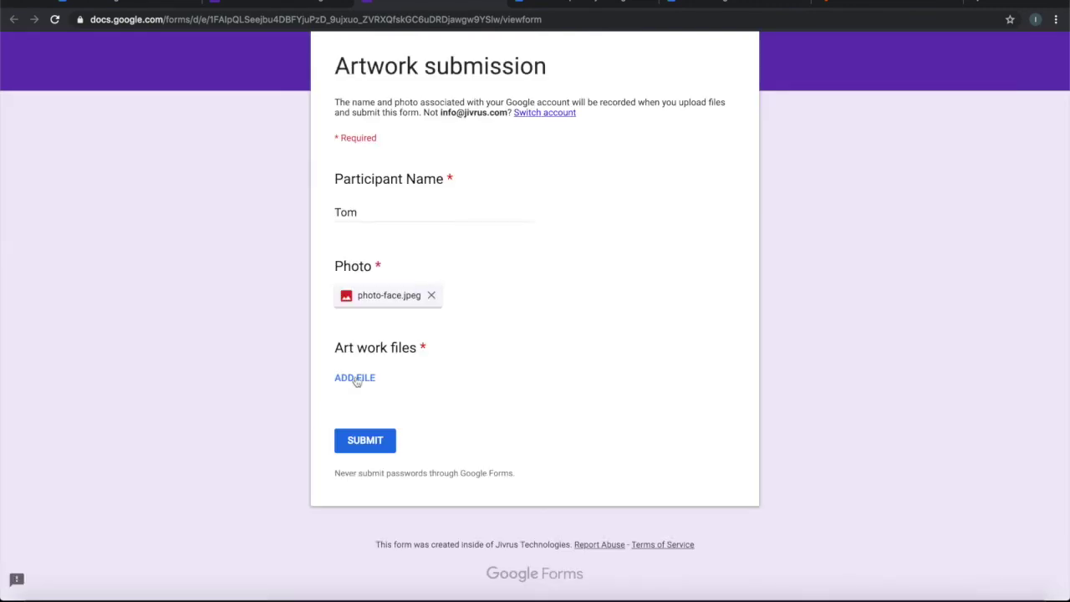
left_click(356, 380)
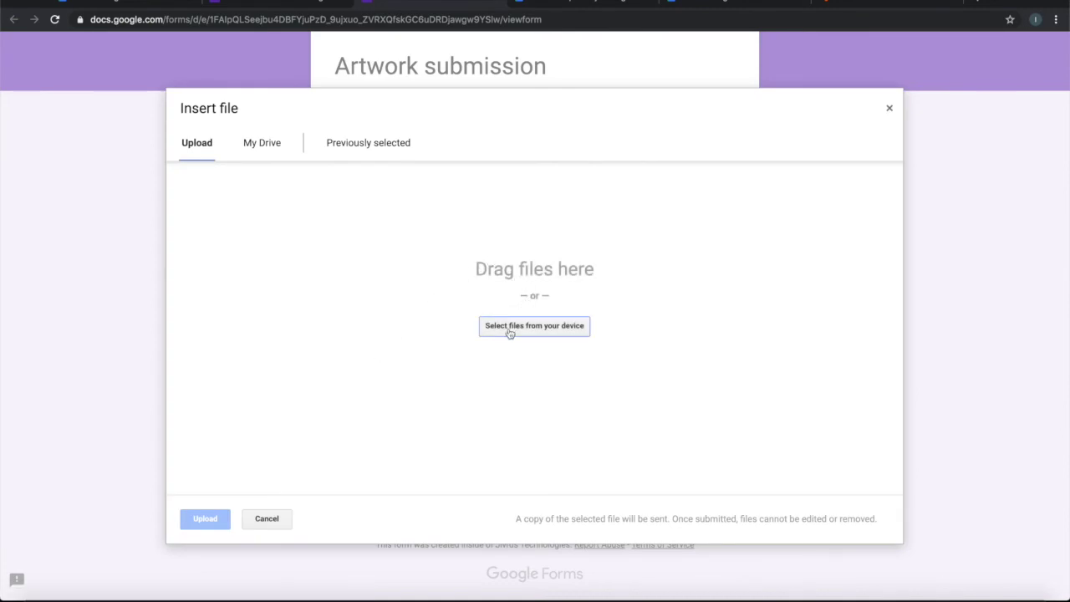
Upload artwork - 1.jpg, artwork - 2.jpg and artwork thesis.pdf to Art work files and submit.
left_click(509, 331)
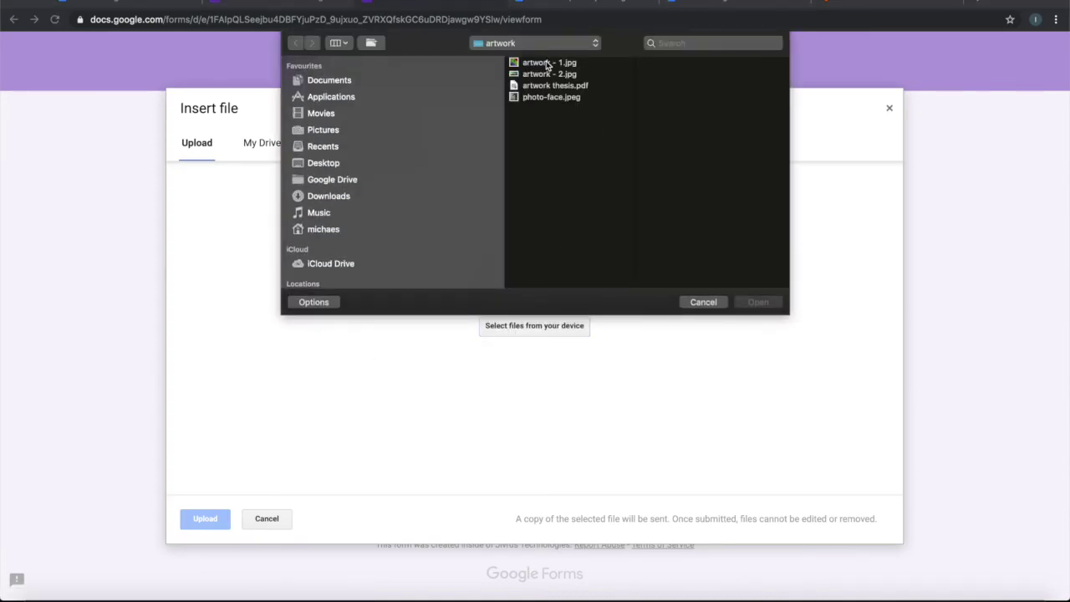
left_click(547, 63)
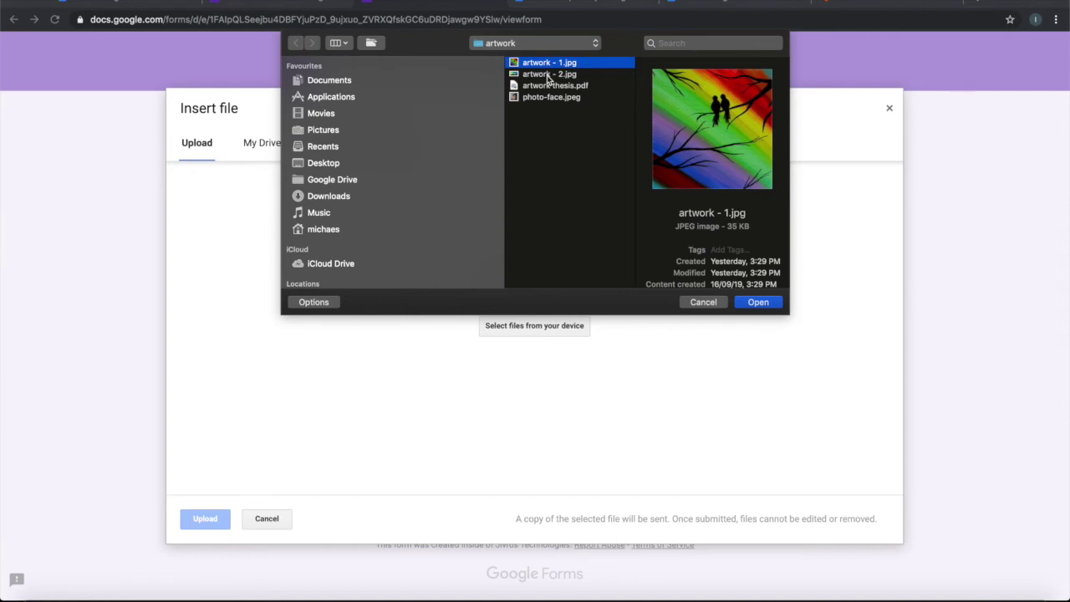
left_click(548, 74, "super")
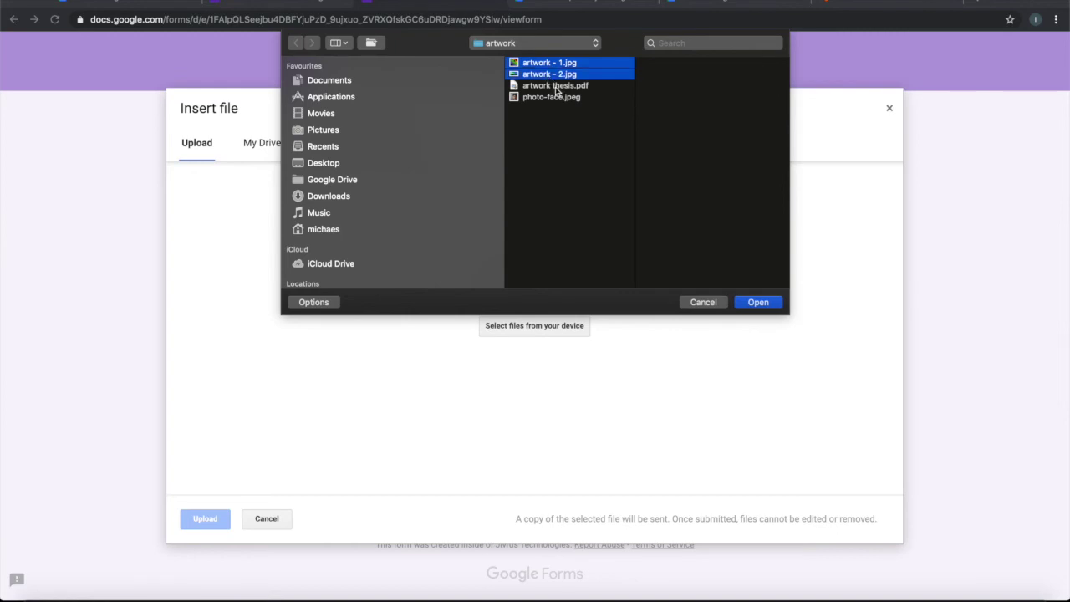
left_click(556, 86, "super")
left_click(758, 302)
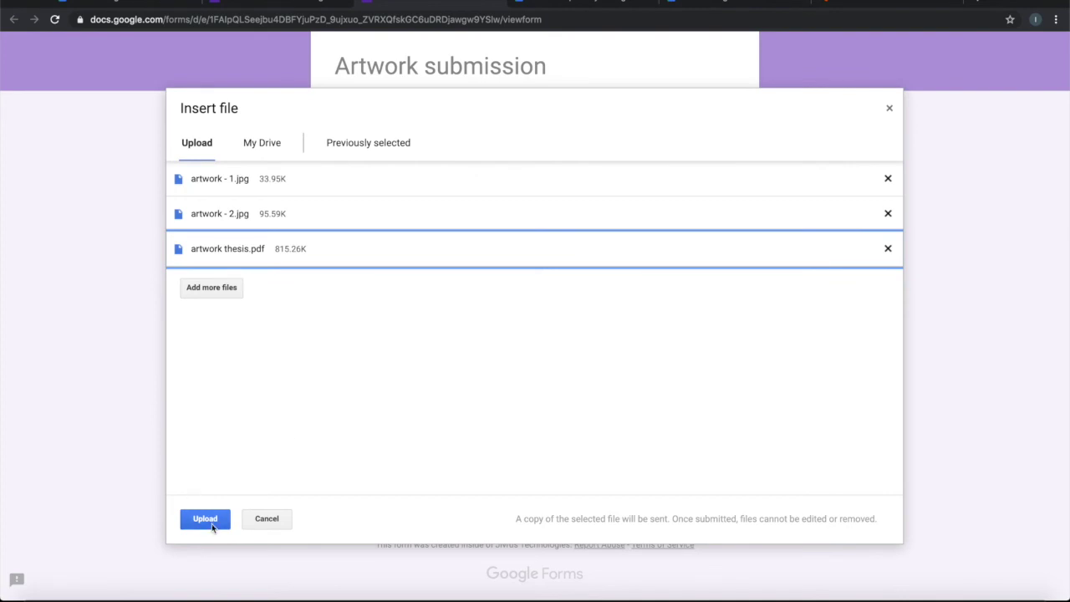
left_click(204, 519)
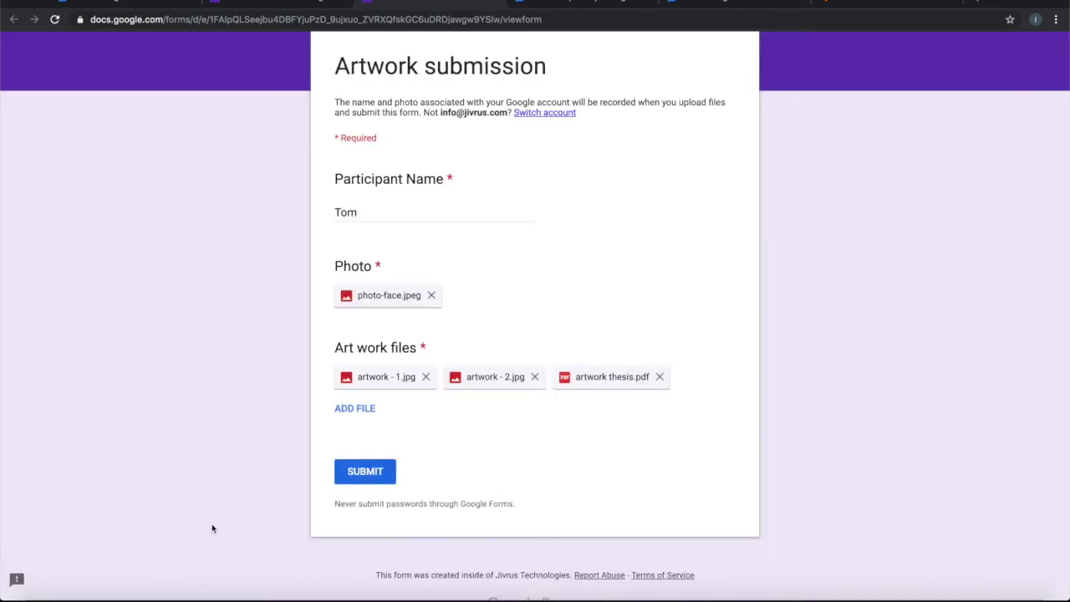
left_click(364, 472)
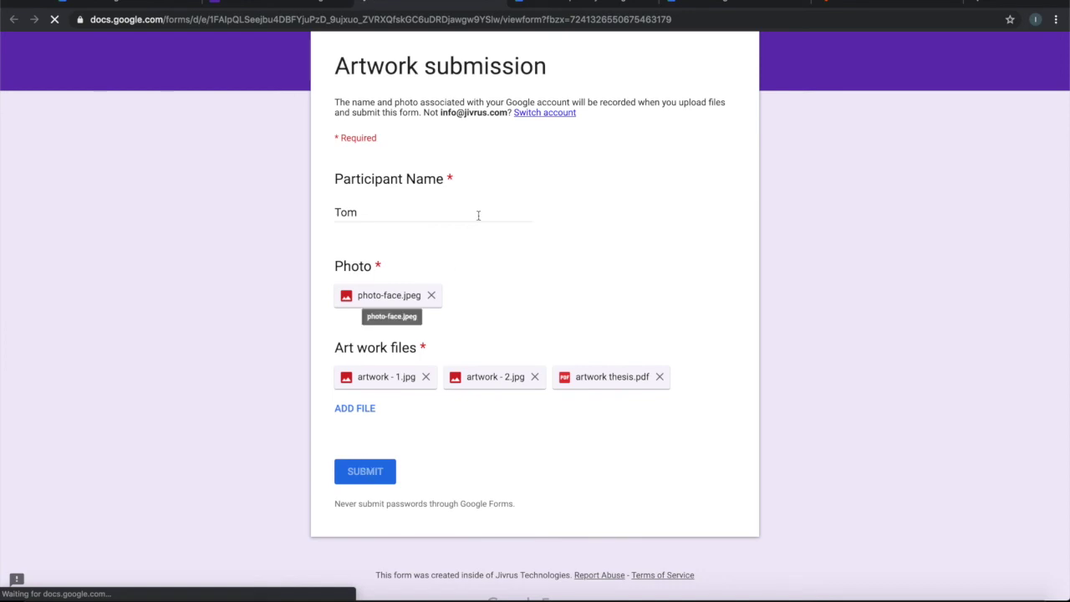
In Drive's Artwork Repository, open the participant's Repository folder showing the artwork - 1 and photo-face files.
left_click(556, 4)
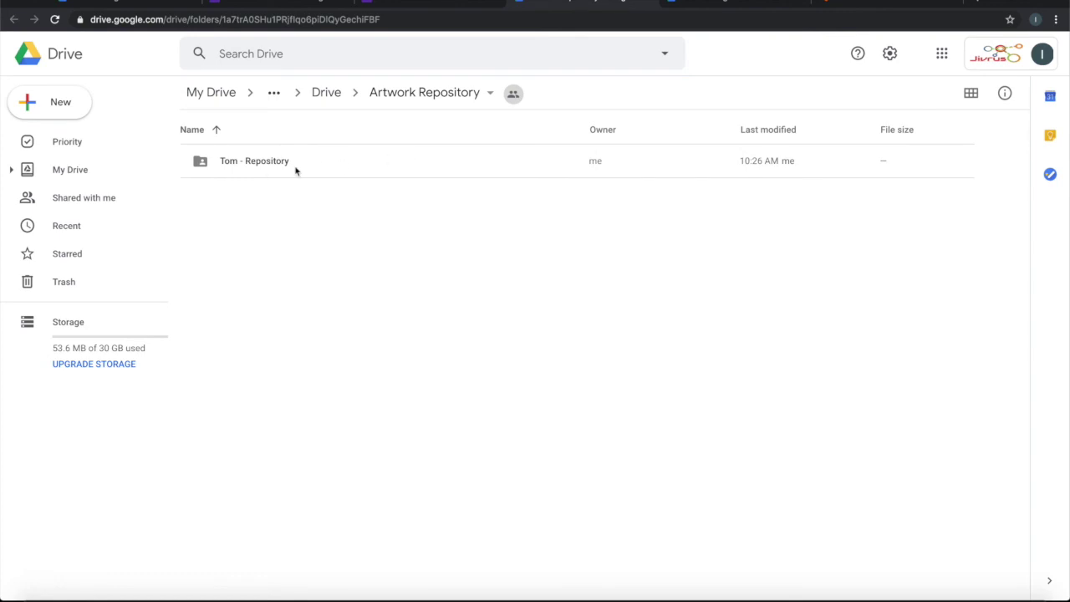
double_click(238, 169)
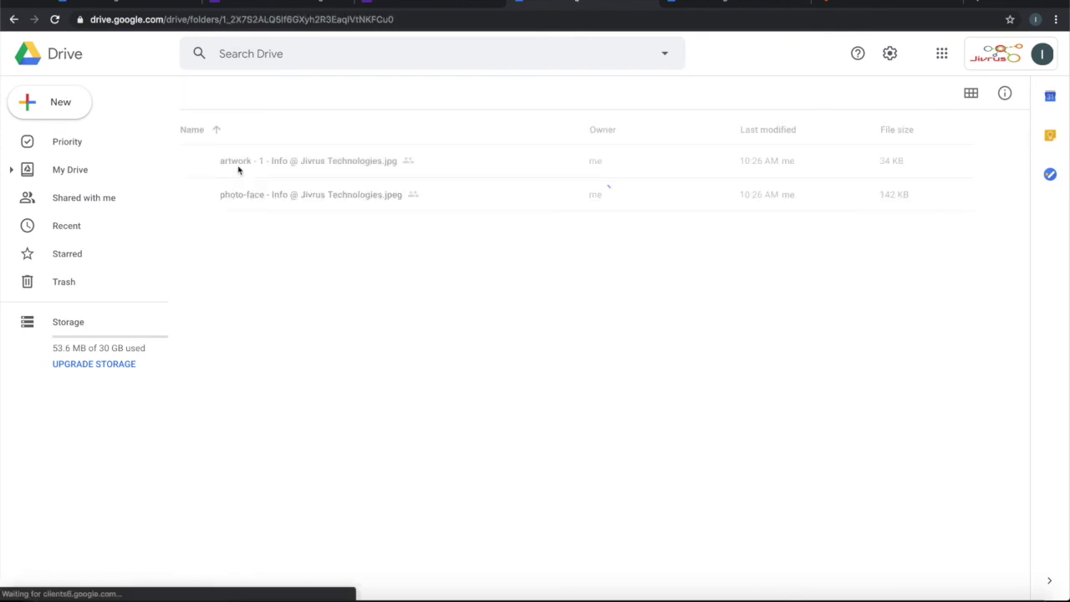